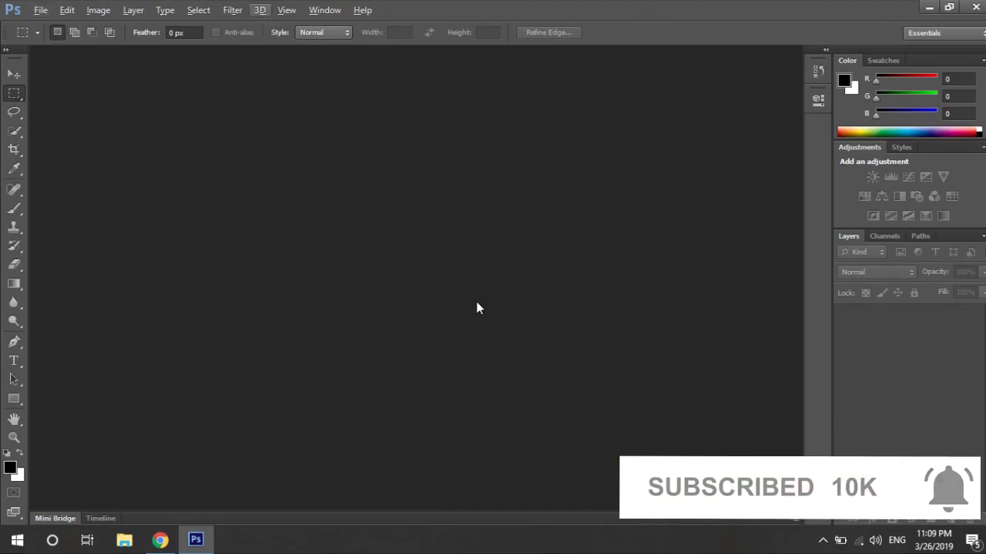
- Peek at the 3D and Window menus with Alt shortcuts, then open the File menu with Alt+F
{"action": "key", "text": "alt+d"}
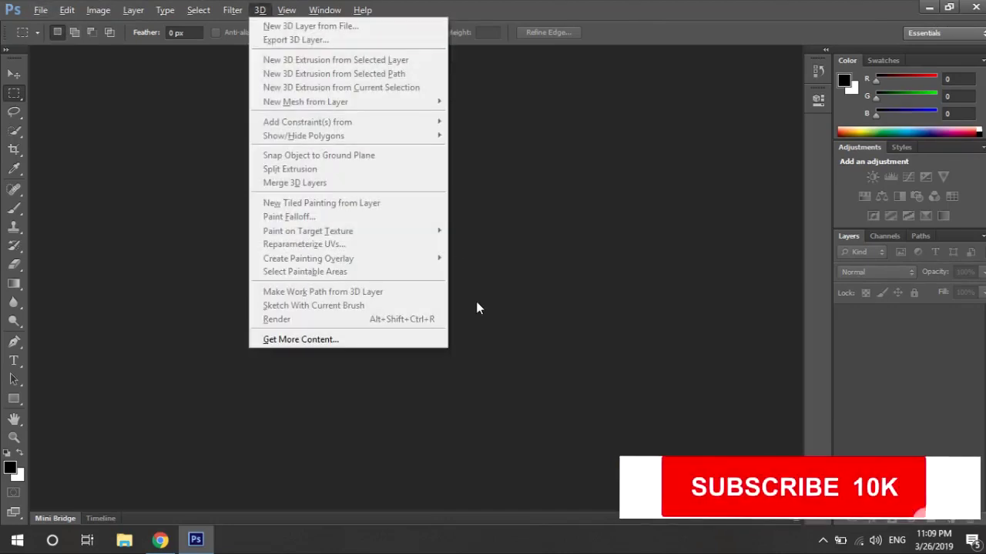
{"action": "left_click", "coordinate": [455, 211]}
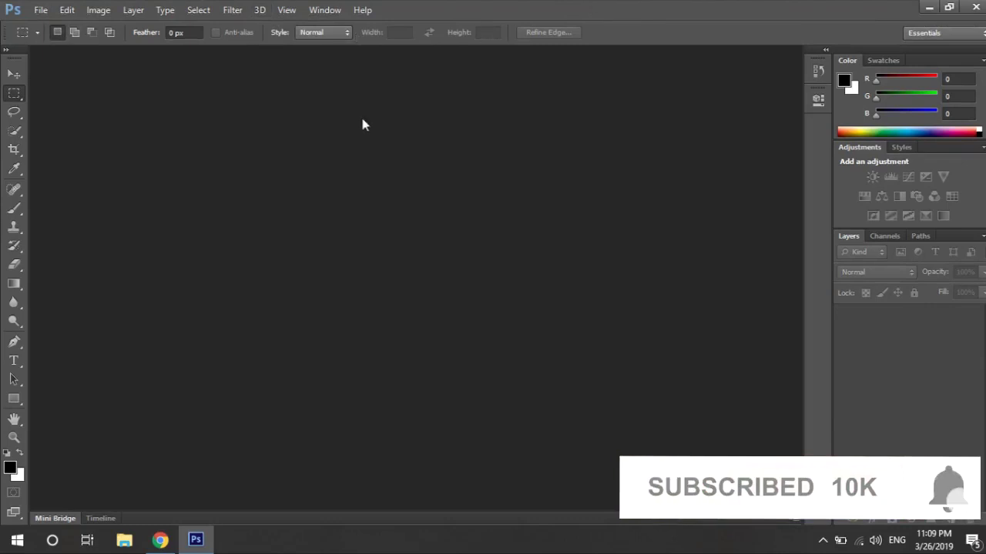
{"action": "key", "text": "alt"}
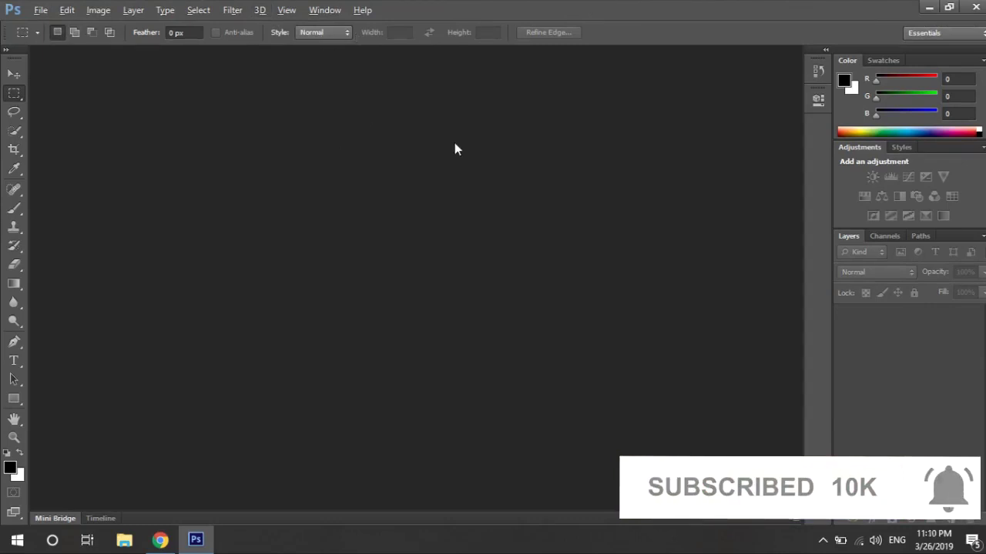
{"action": "key", "text": "w"}
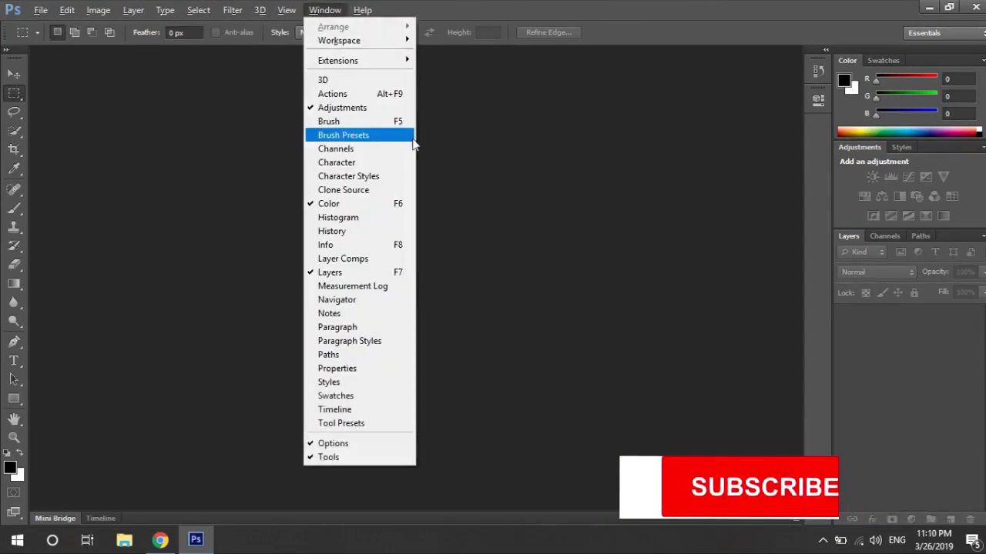
{"action": "left_click", "coordinate": [337, 116]}
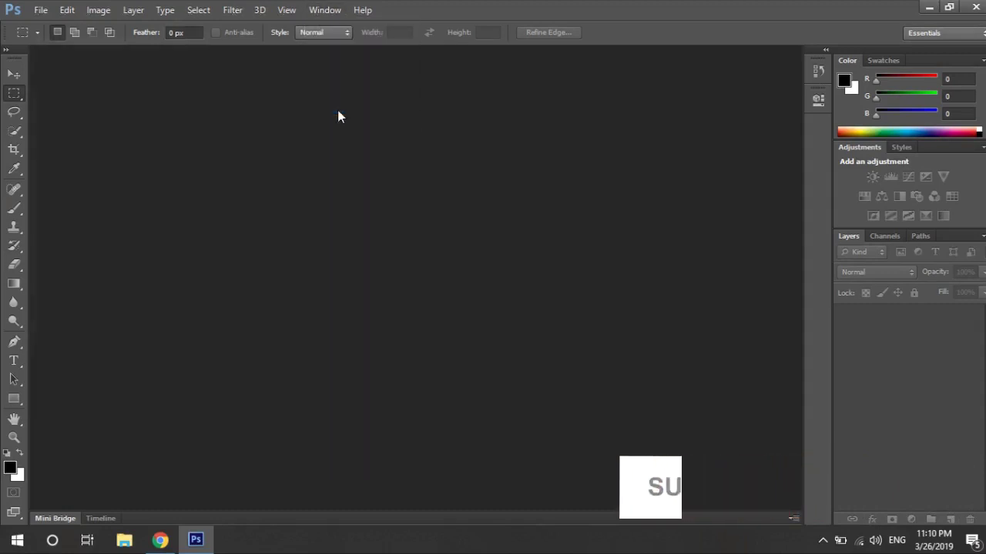
{"action": "key", "text": "alt+f"}
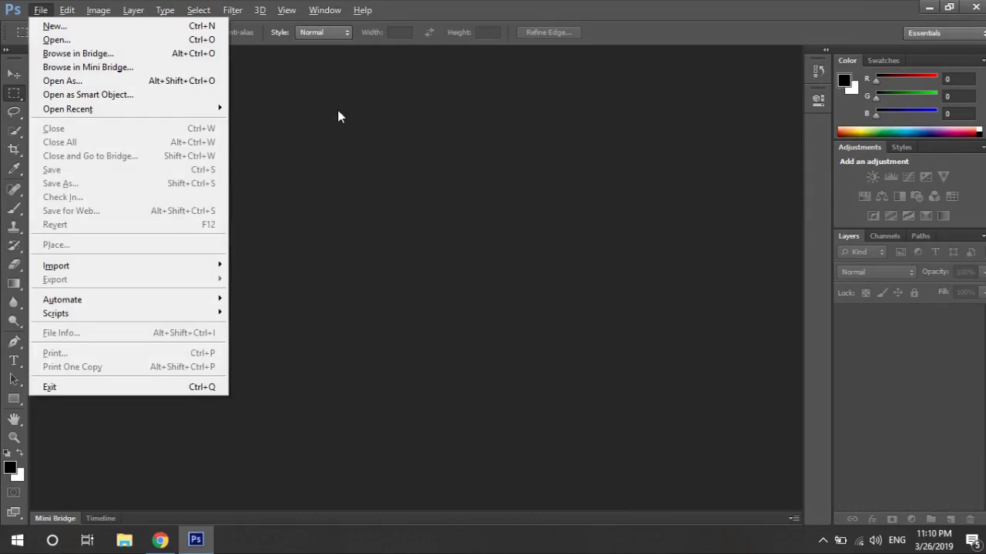
{"action": "left_click", "coordinate": [314, 240]}
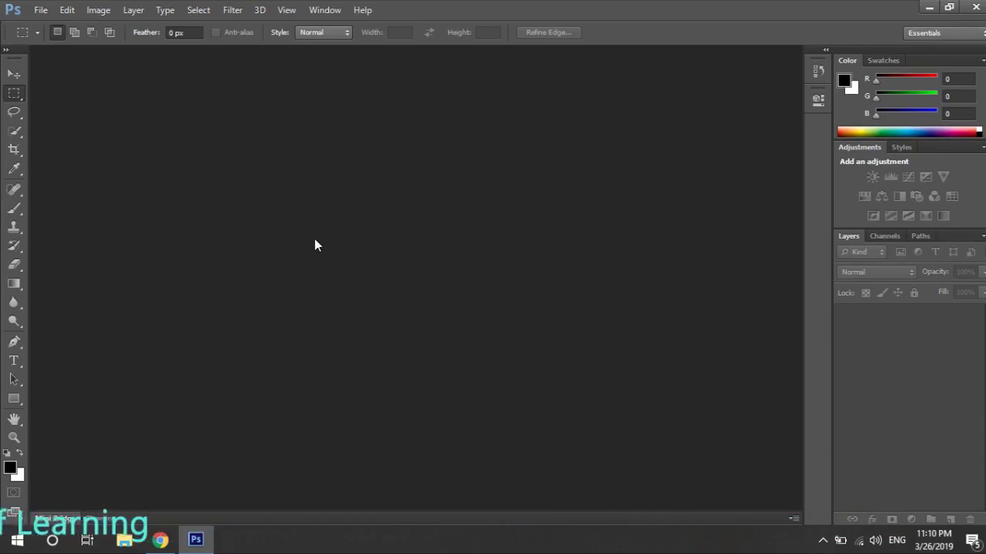
{"action": "left_click", "coordinate": [40, 9]}
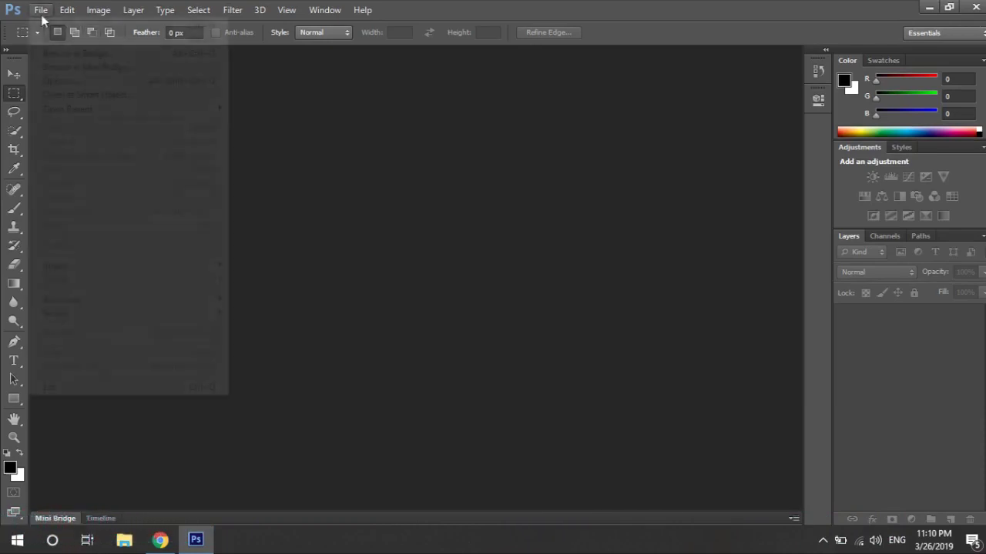
{"action": "left_click", "coordinate": [660, 273]}
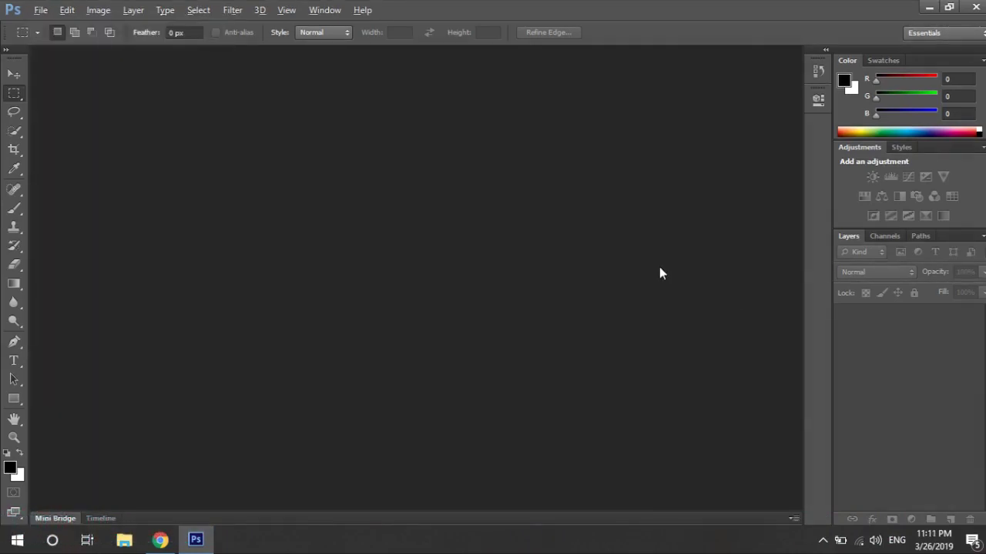
{"action": "key", "text": "alt+f"}
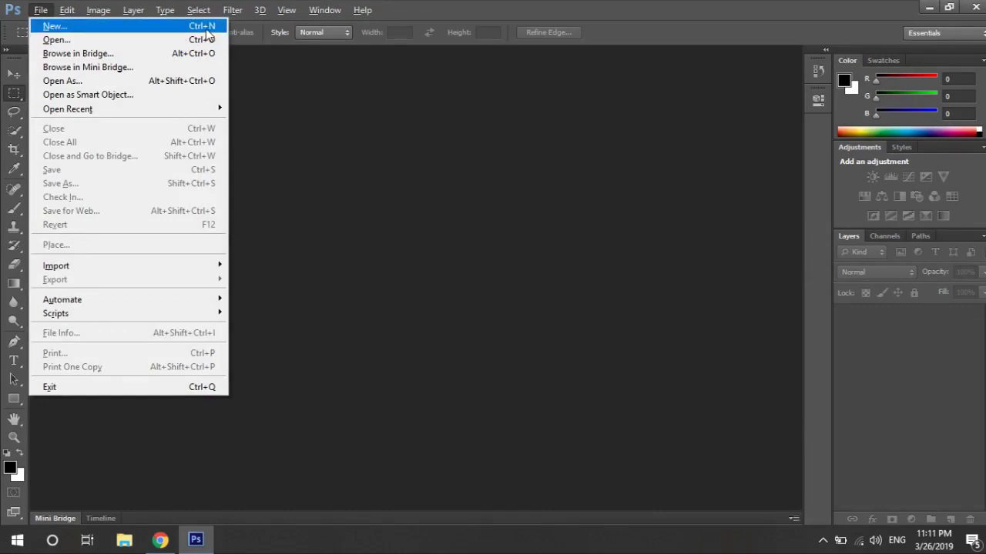
- Create a new document named 'MY File', 7 × 5 inches, keeping inches as the unit
{"action": "left_click", "coordinate": [205, 29]}
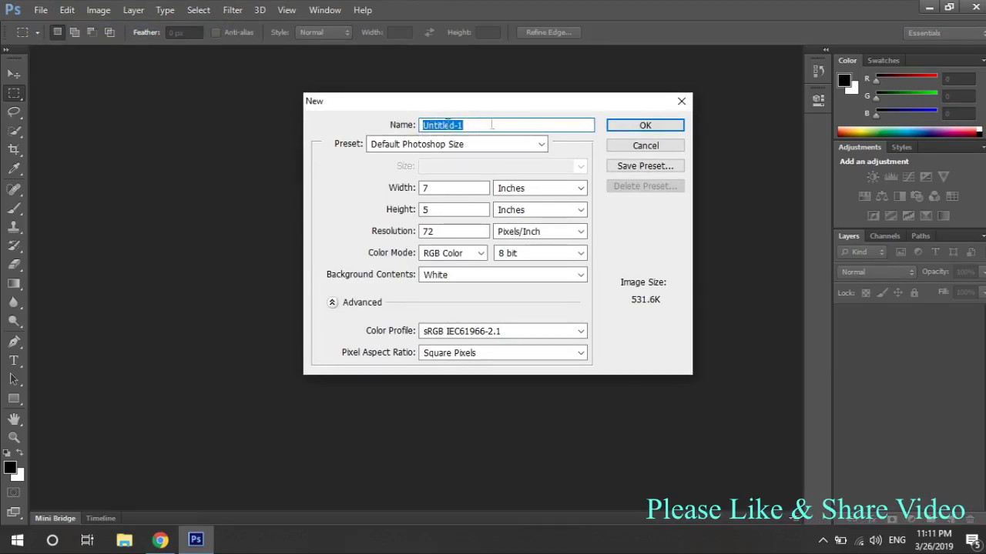
{"action": "type", "text": "MY File"}
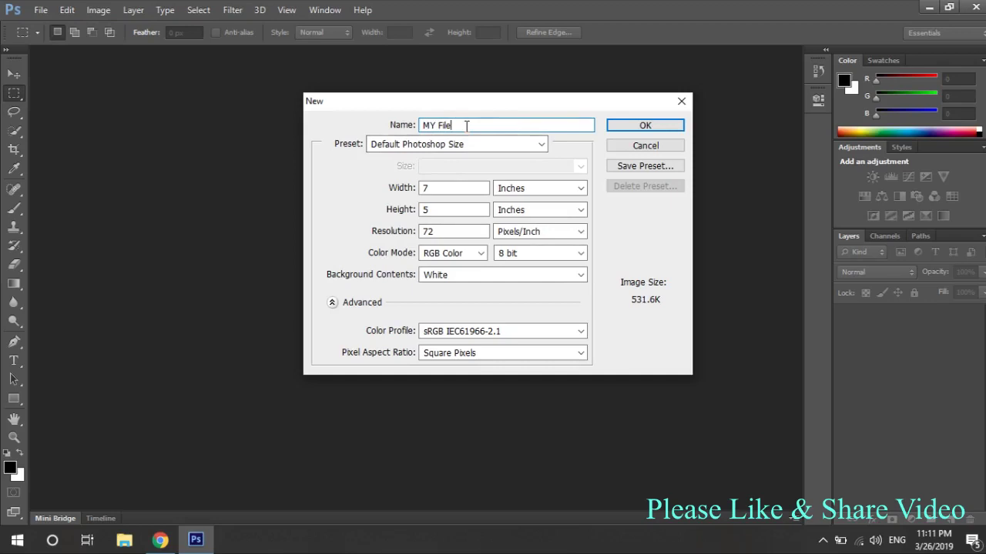
{"action": "left_click_drag", "start_coordinate": [457, 125], "coordinate": [414, 127]}
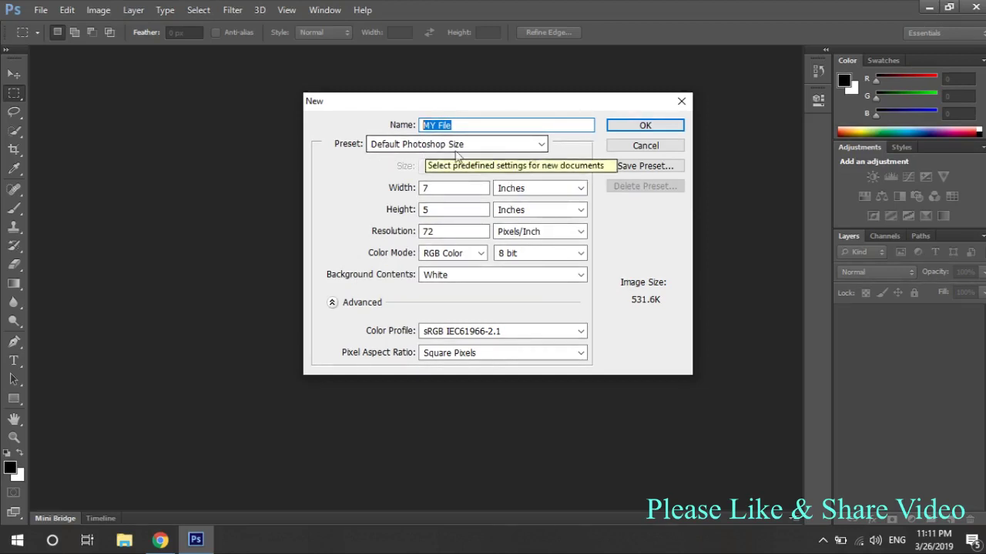
{"action": "left_click", "coordinate": [441, 190]}
{"action": "left_click", "coordinate": [451, 210]}
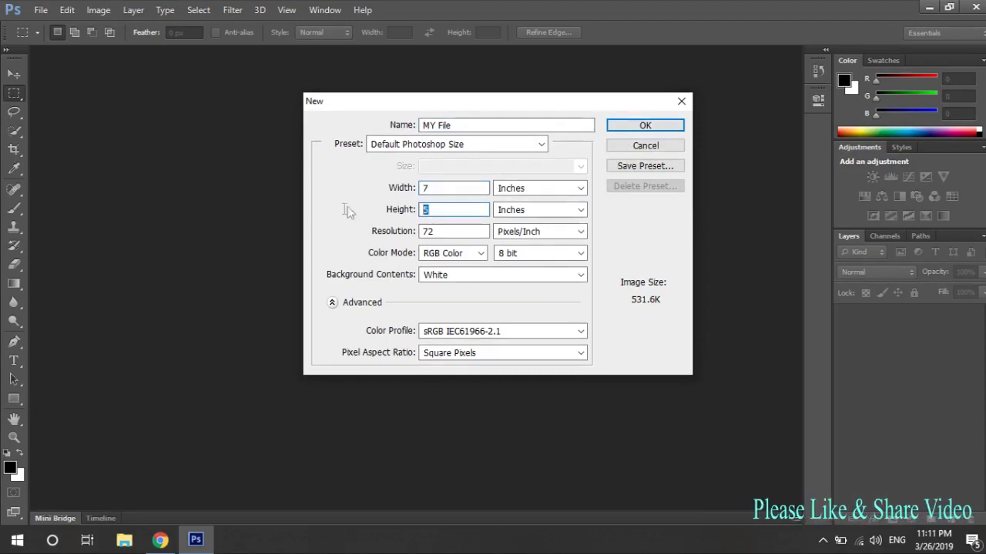
{"action": "left_click", "coordinate": [522, 193]}
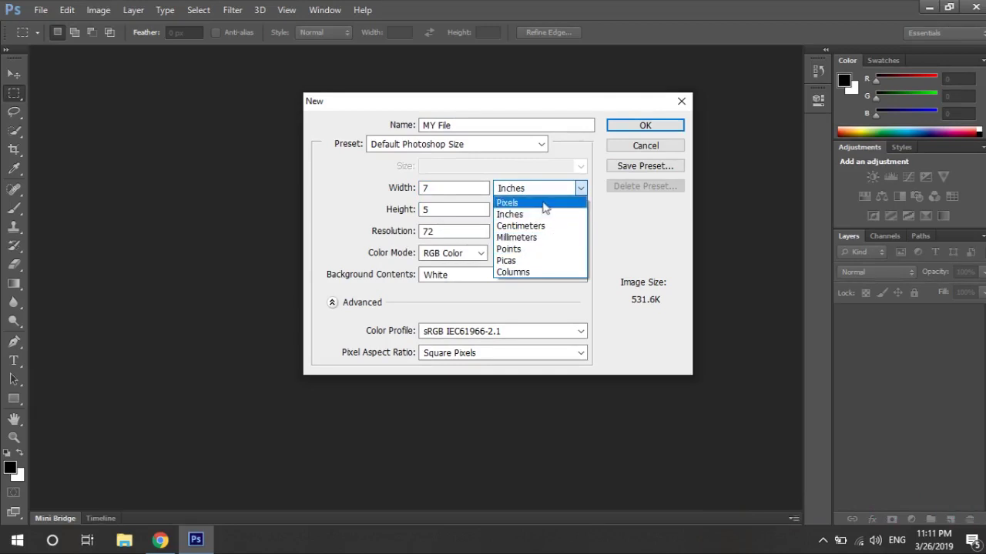
{"action": "left_click", "coordinate": [622, 219]}
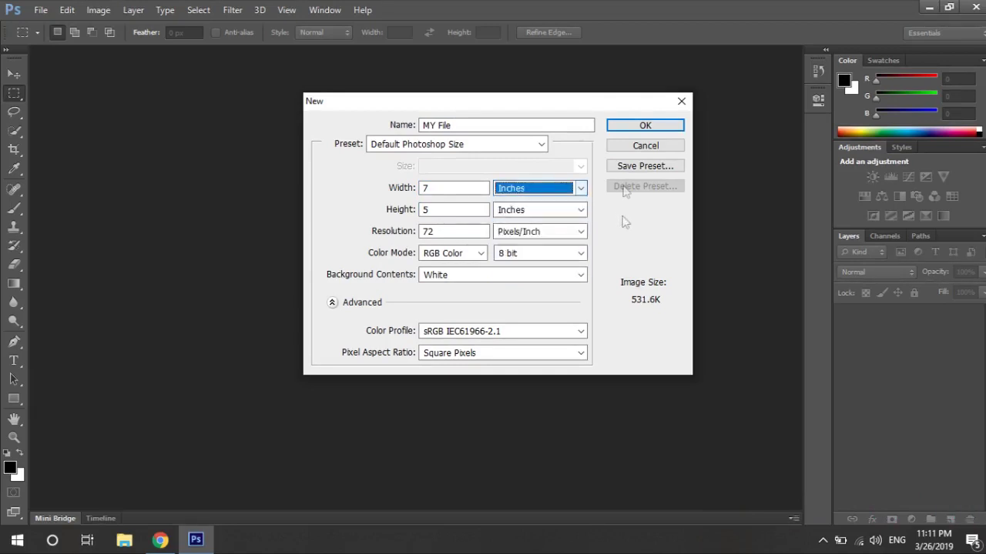
{"action": "left_click", "coordinate": [645, 128]}
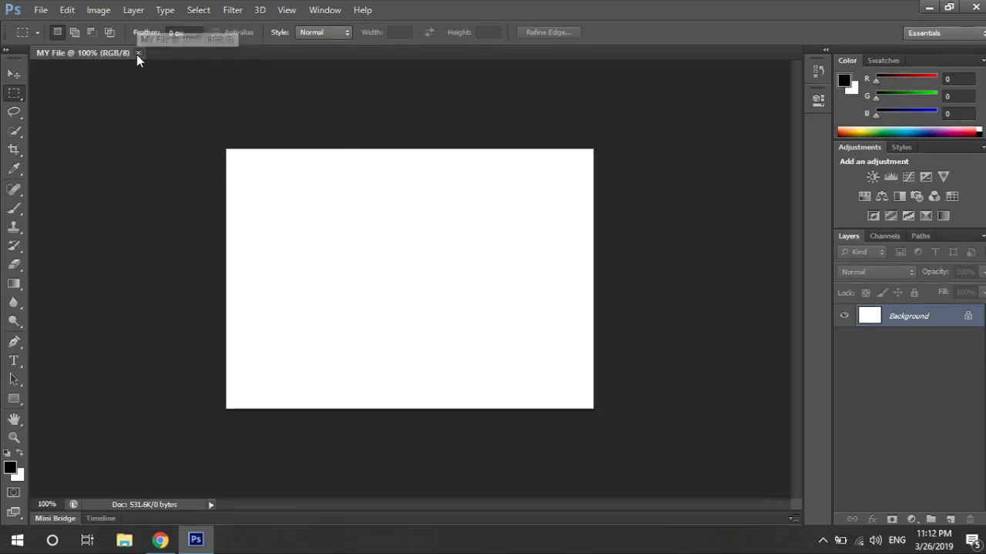
- Close the MY File document and open the File menu again
{"action": "left_click", "coordinate": [138, 52]}
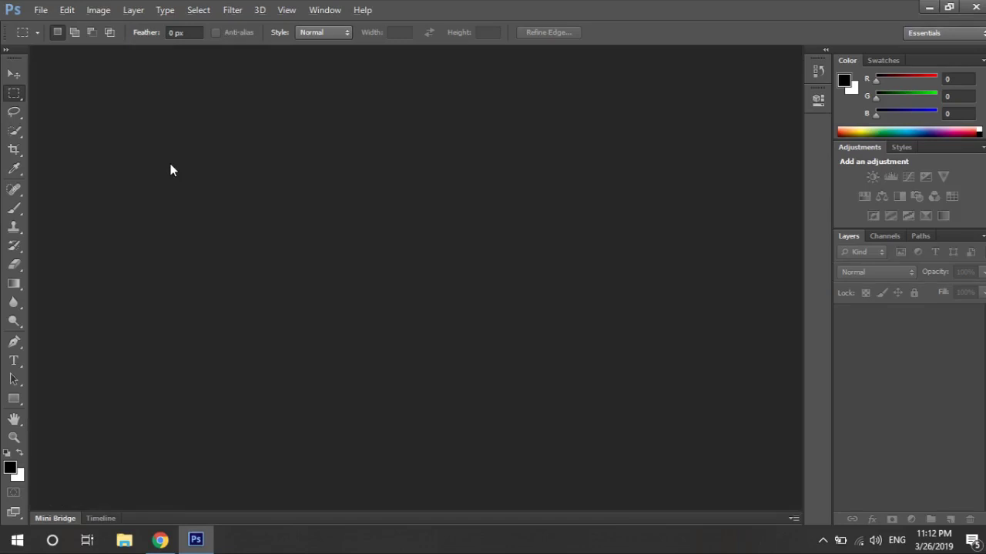
{"action": "key", "text": "alt+f"}
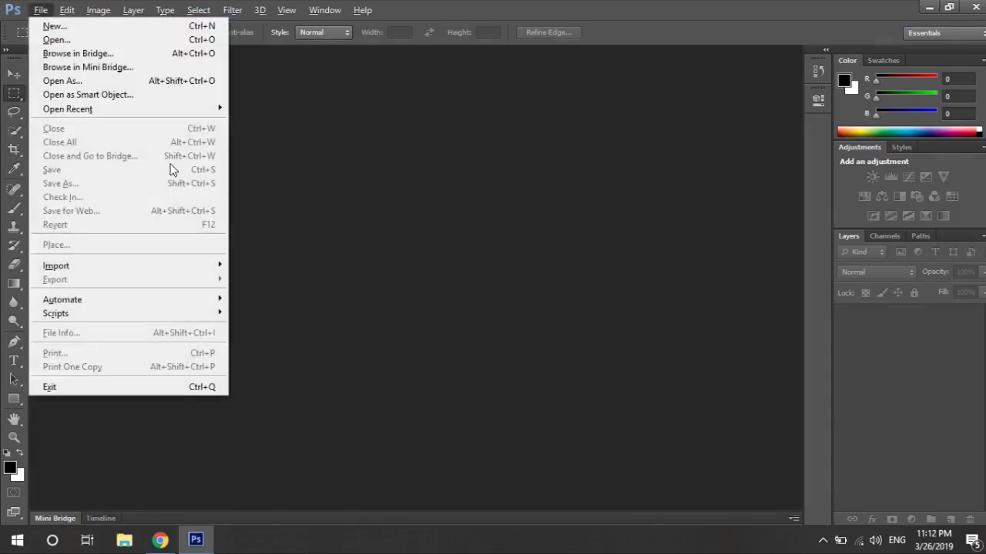
- Create a new U.S. Paper Letter document, 8.5 × 11 inches at 300 ppi, after browsing International Paper
{"action": "key", "text": "Down"}
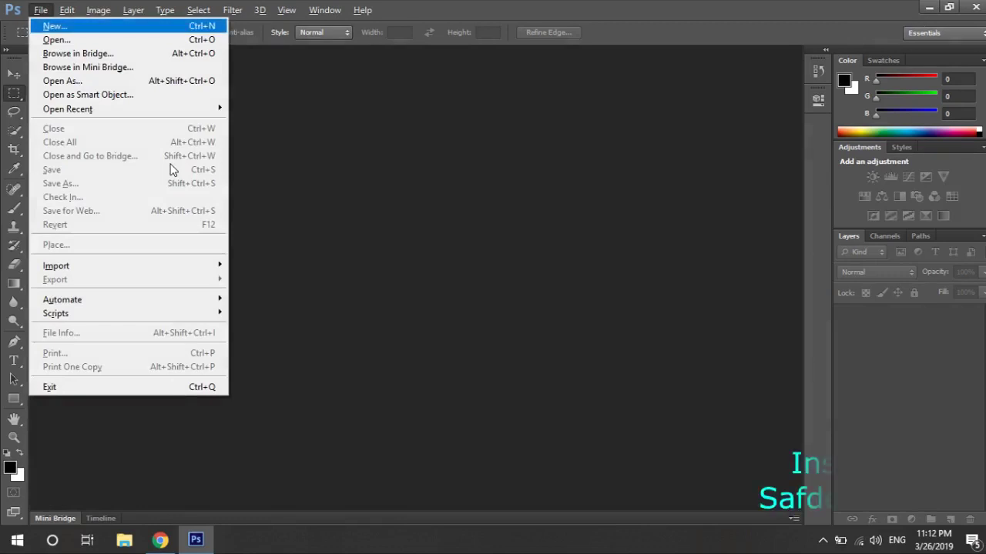
{"action": "key", "text": "Return"}
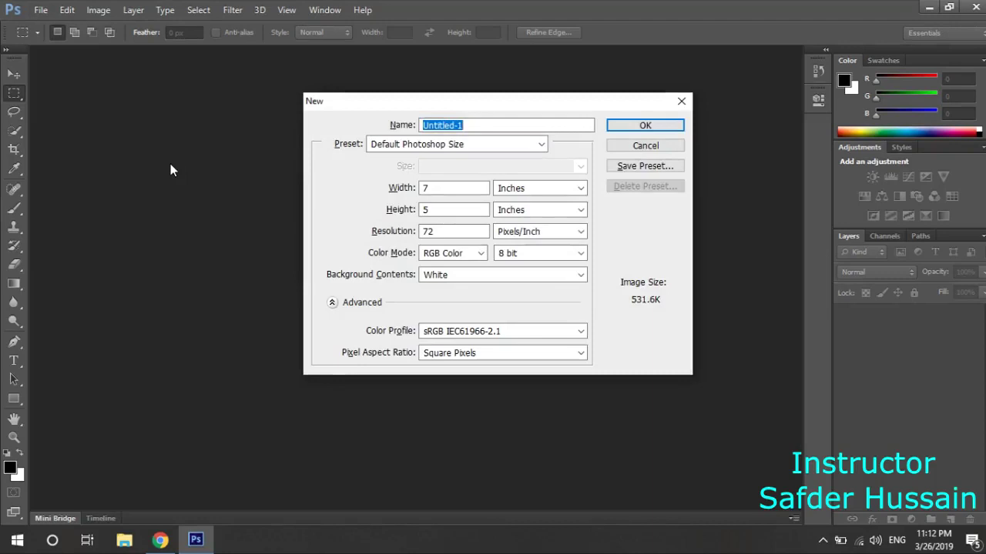
{"action": "left_click", "coordinate": [451, 147]}
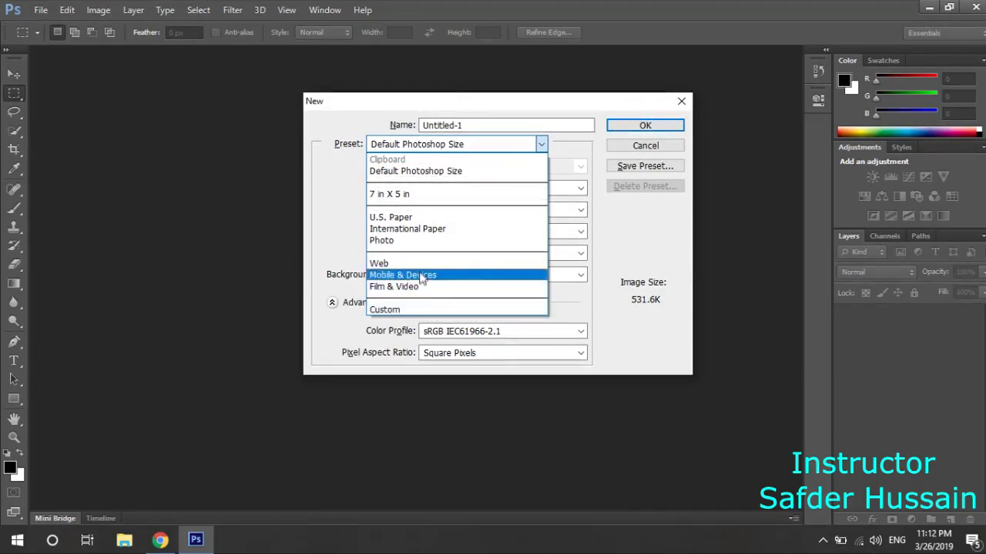
{"action": "left_click", "coordinate": [429, 228]}
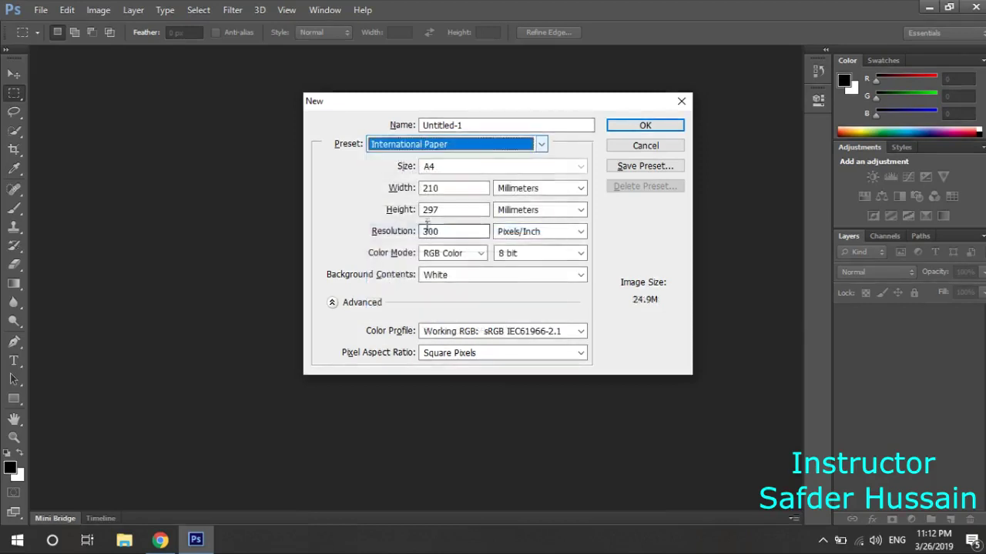
{"action": "left_click", "coordinate": [436, 167]}
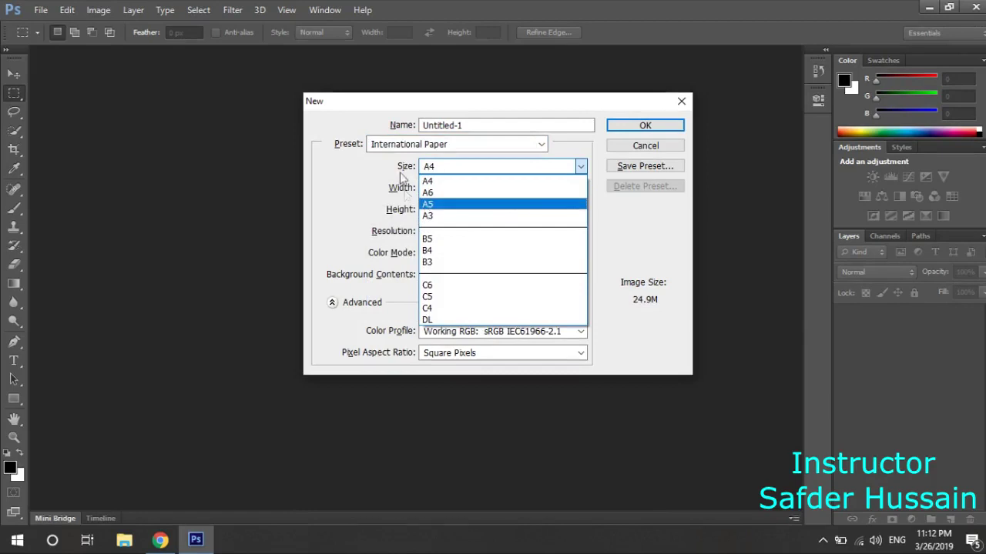
{"action": "left_click", "coordinate": [408, 144]}
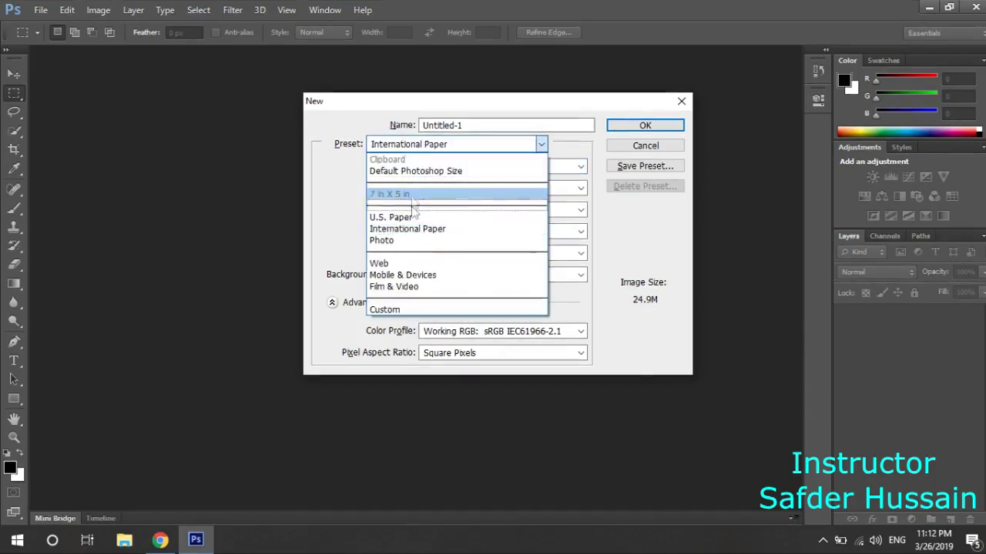
{"action": "left_click", "coordinate": [391, 218]}
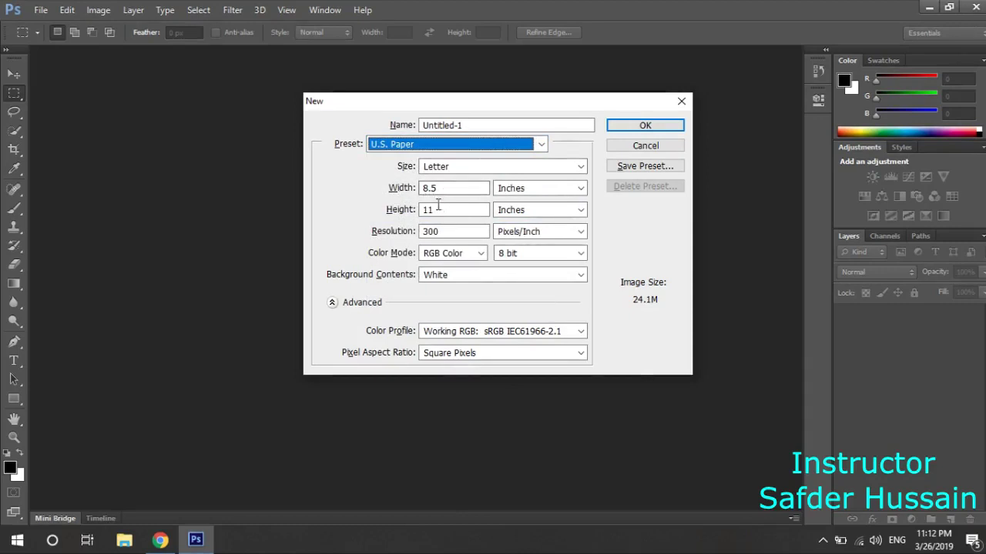
{"action": "left_click", "coordinate": [644, 126]}
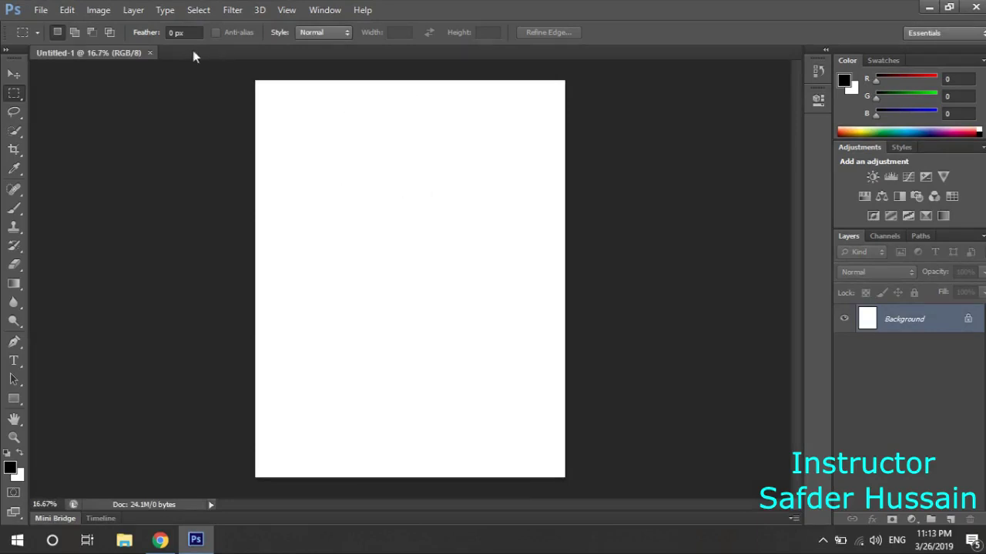
- Close Untitled-1 and start a new Custom-preset document named 'Customized'
{"action": "left_click", "coordinate": [150, 54]}
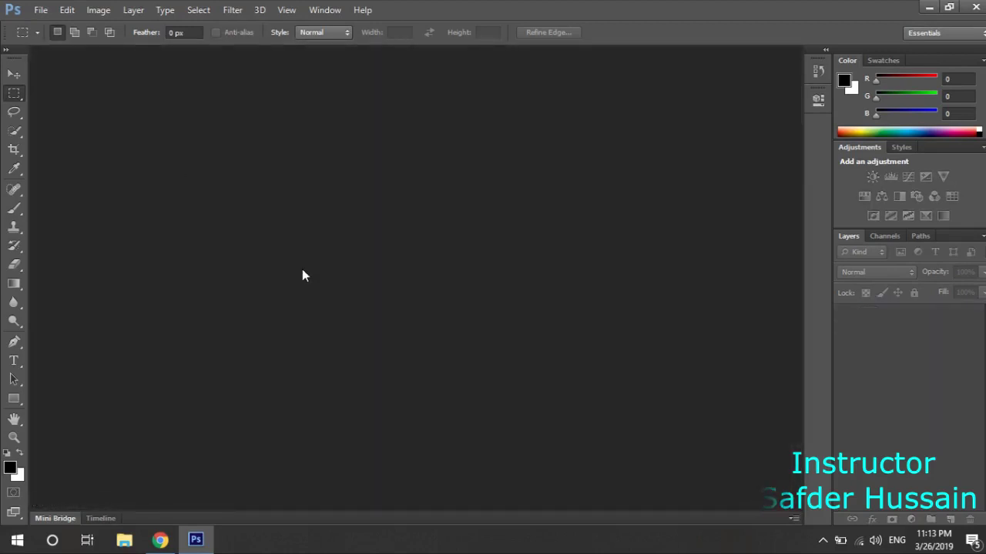
{"action": "key", "text": "ctrl+n"}
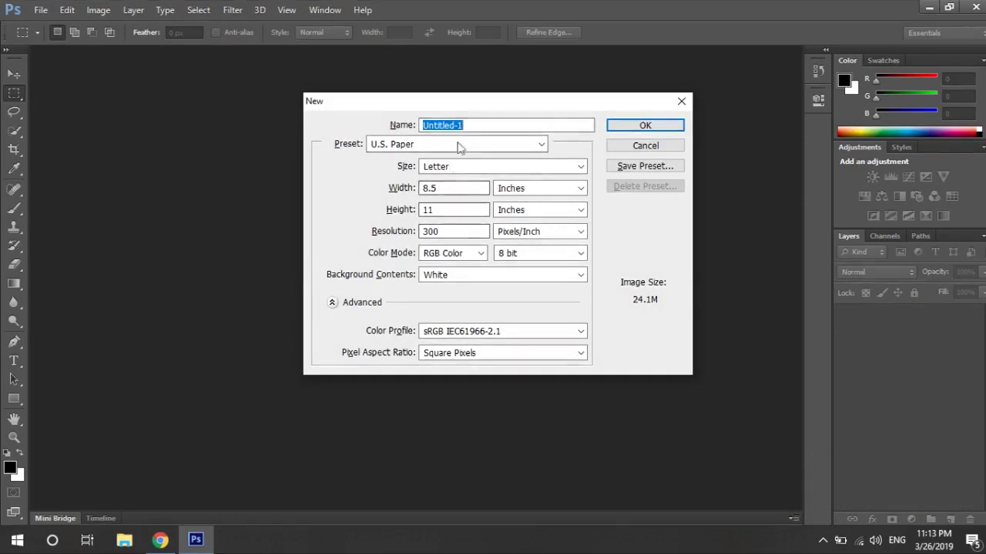
{"action": "left_click", "coordinate": [454, 146]}
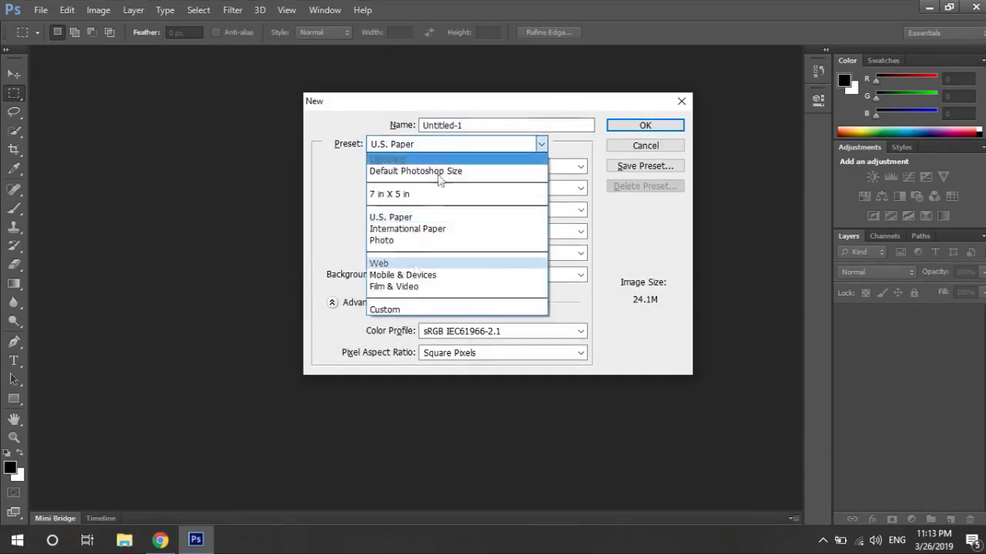
{"action": "left_click", "coordinate": [406, 309]}
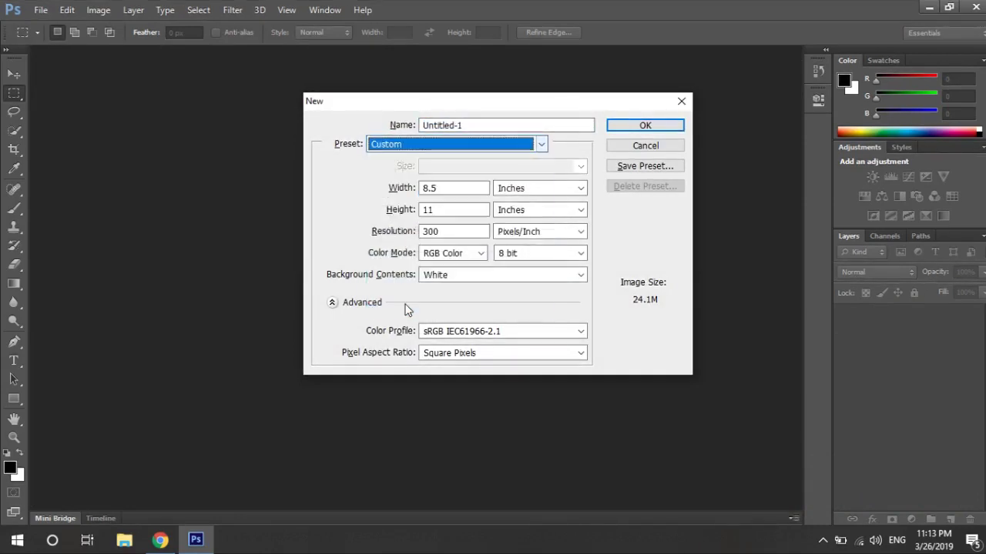
{"action": "left_click", "coordinate": [487, 125]}
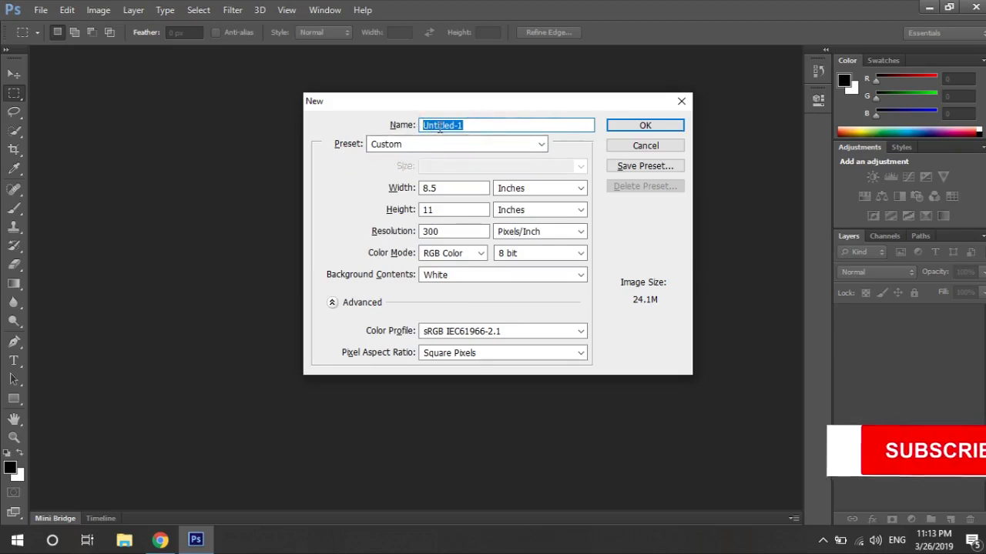
{"action": "type", "text": "Customized"}
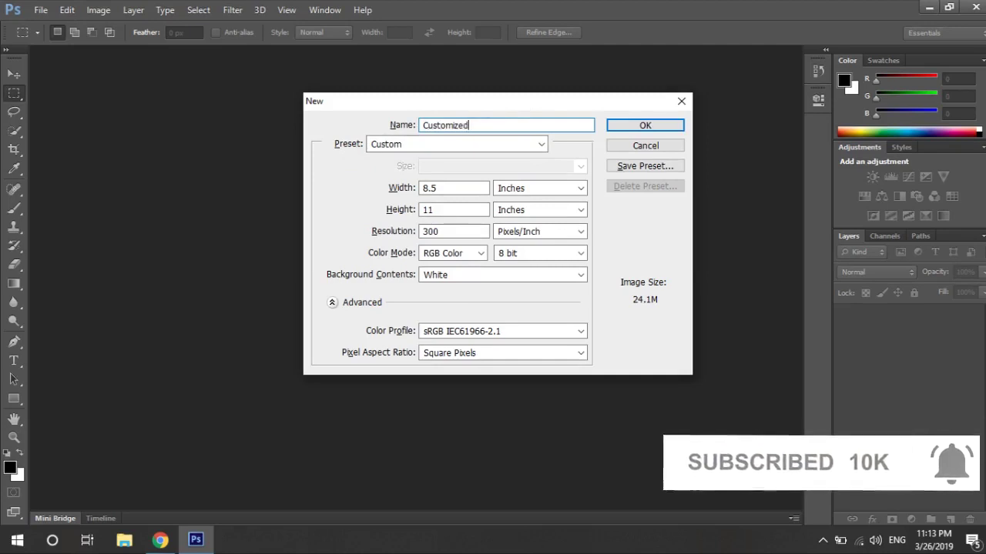
{"action": "double_click", "coordinate": [448, 188]}
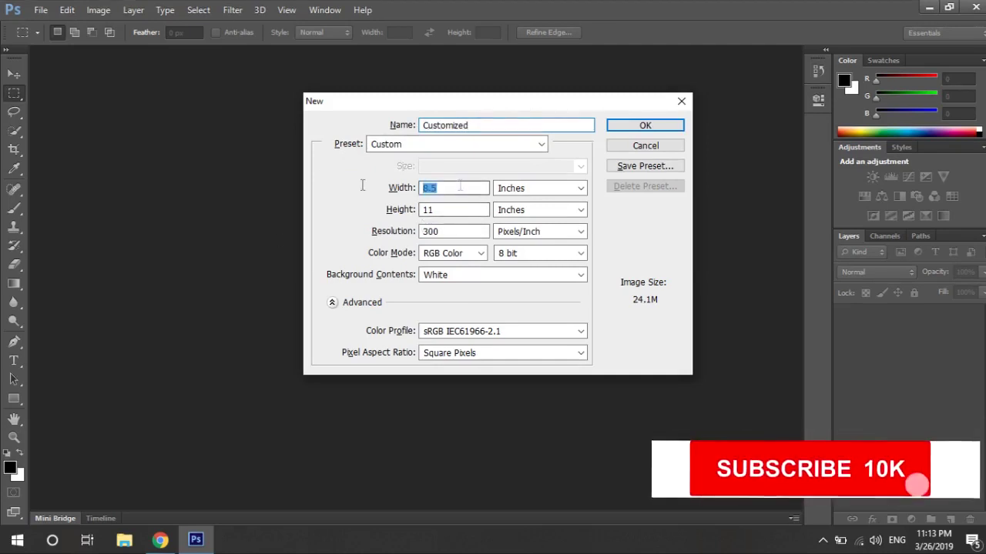
- Enter 6.87 for the width and 5 for the height in inches
{"action": "type", "text": "6.8"}
{"action": "type", "text": "7"}
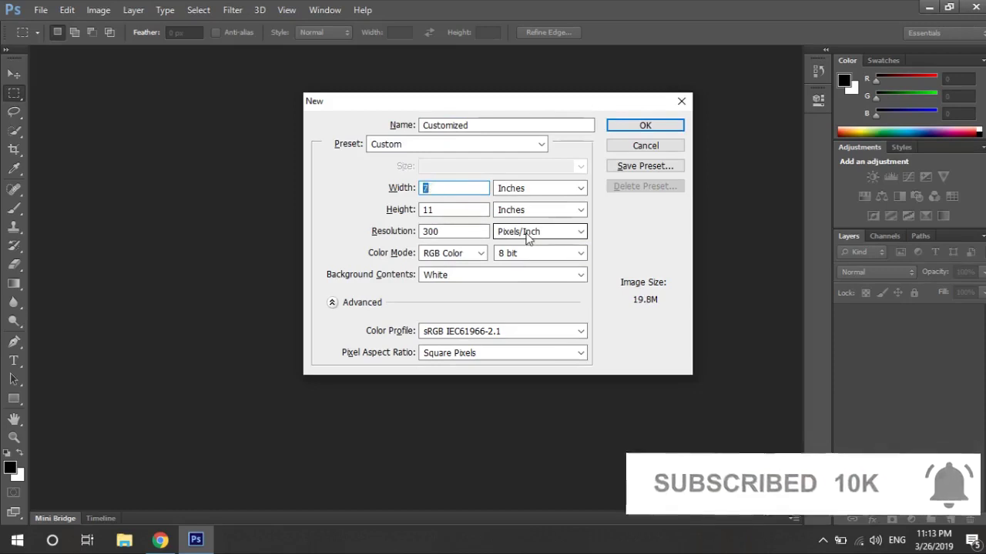
{"action": "key", "text": "Tab"}
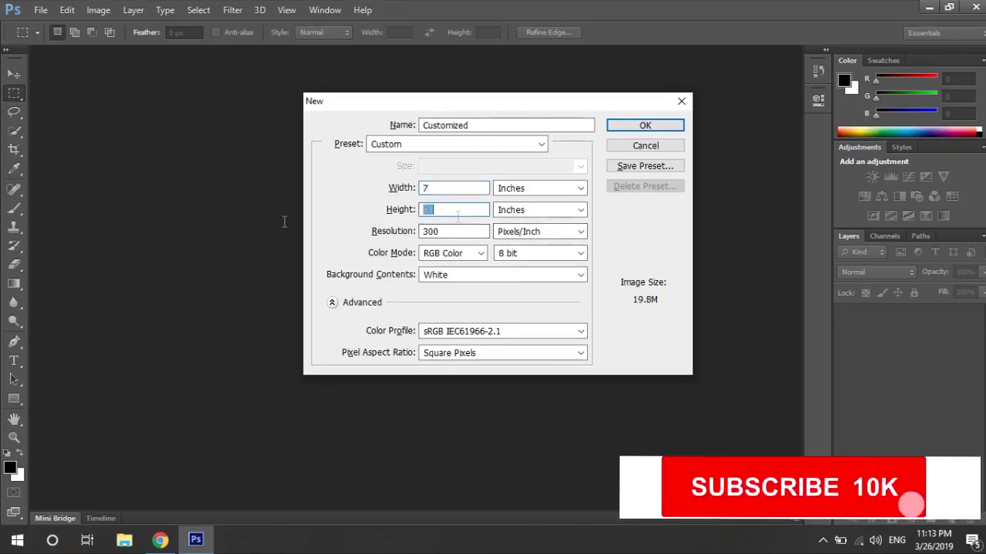
{"action": "type", "text": "5"}
- Try 32 and 16 bit depth, return to 8 bit, and keep a White background
{"action": "left_click", "coordinate": [541, 257]}
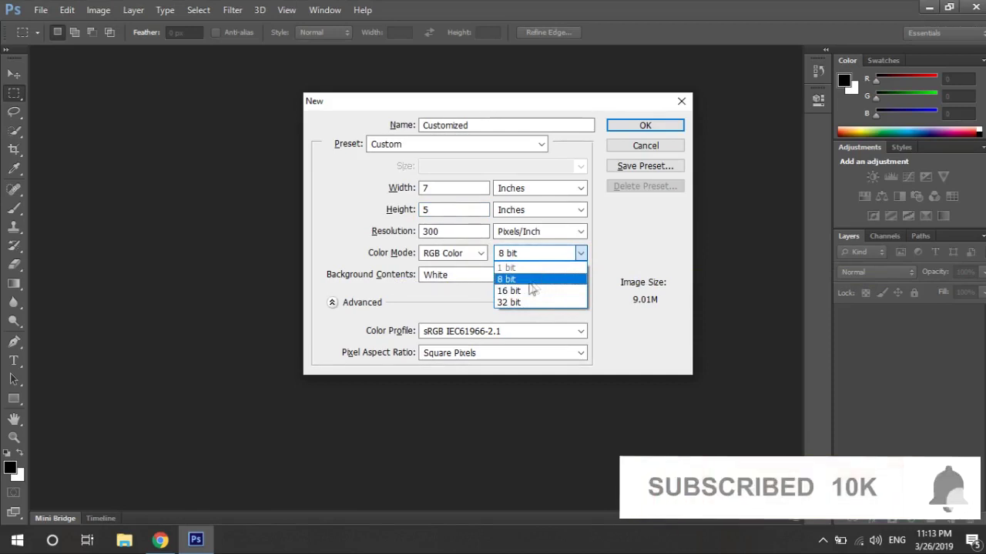
{"action": "left_click", "coordinate": [518, 290]}
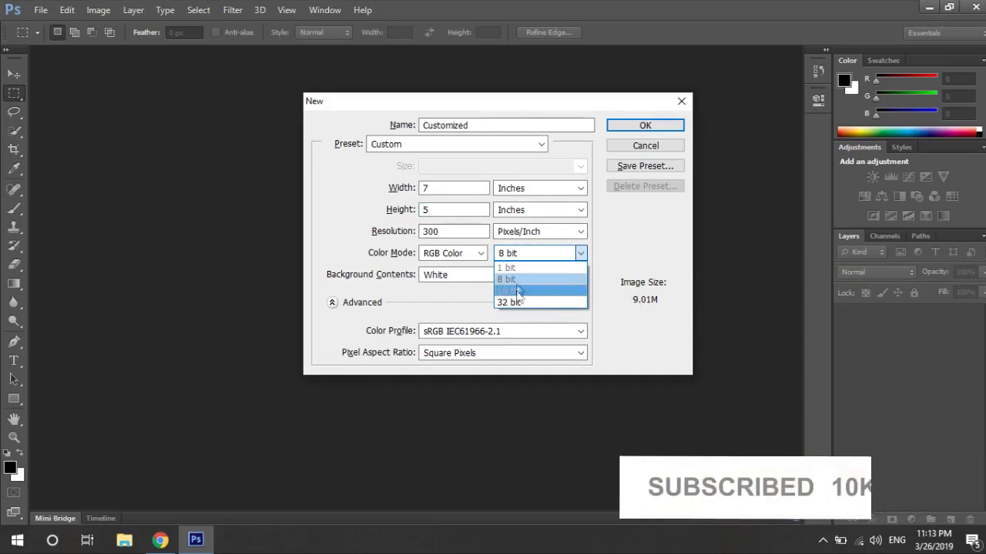
{"action": "left_click", "coordinate": [514, 303]}
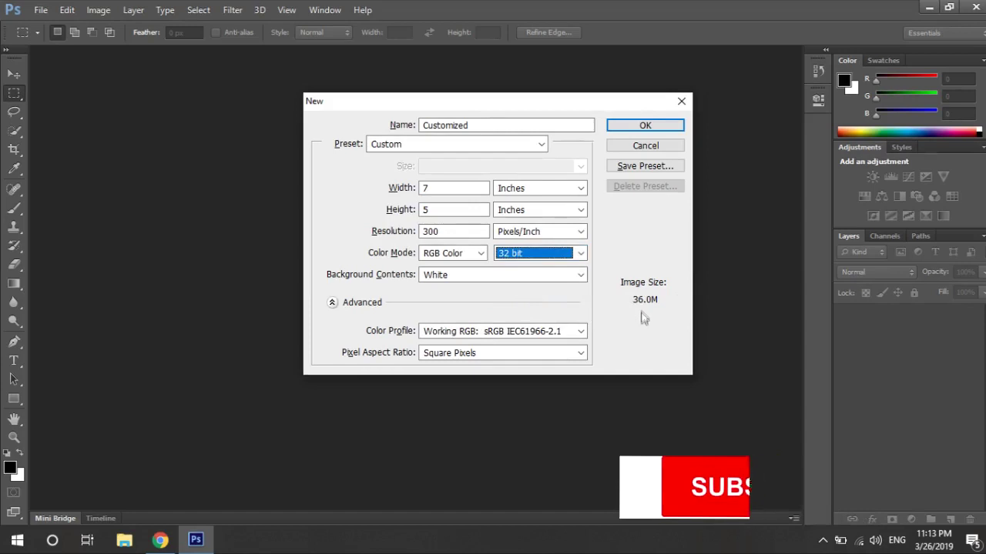
{"action": "left_click", "coordinate": [579, 253]}
{"action": "left_click", "coordinate": [529, 293]}
{"action": "left_click", "coordinate": [528, 259]}
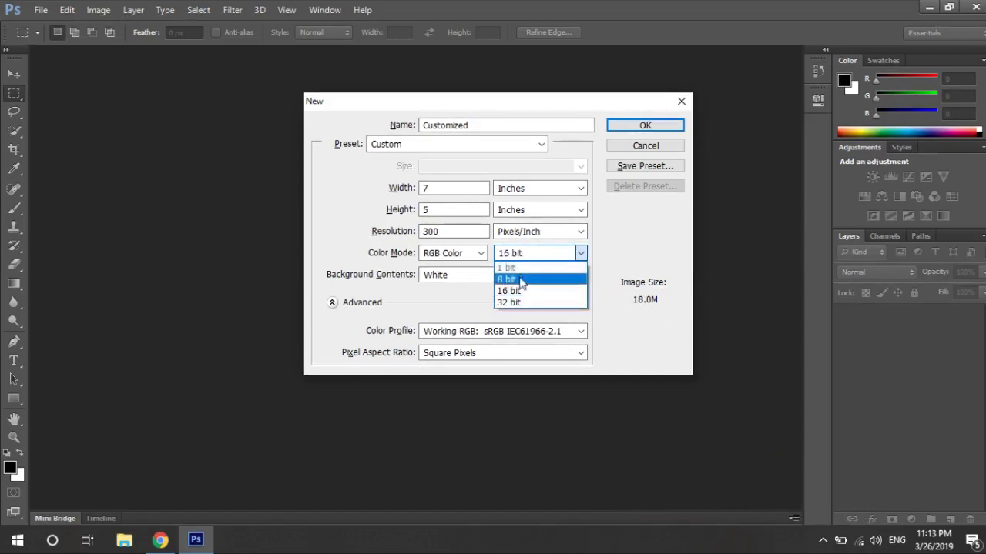
{"action": "left_click", "coordinate": [521, 280]}
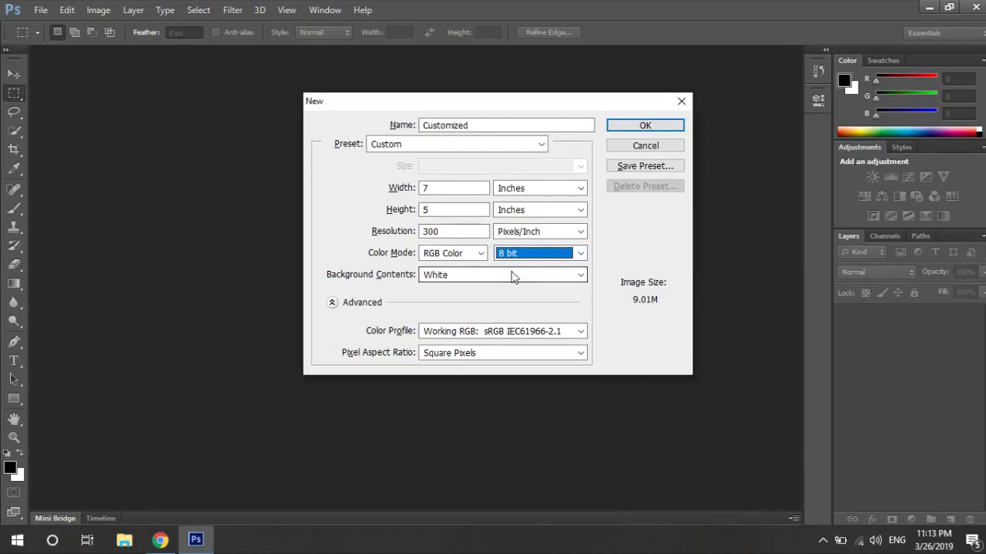
{"action": "left_click", "coordinate": [457, 279]}
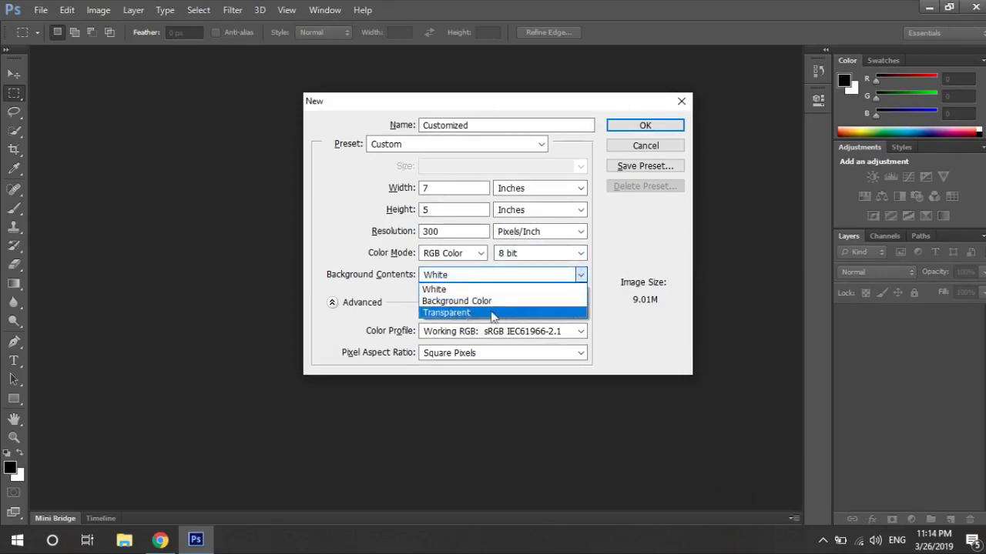
{"action": "left_click", "coordinate": [479, 288]}
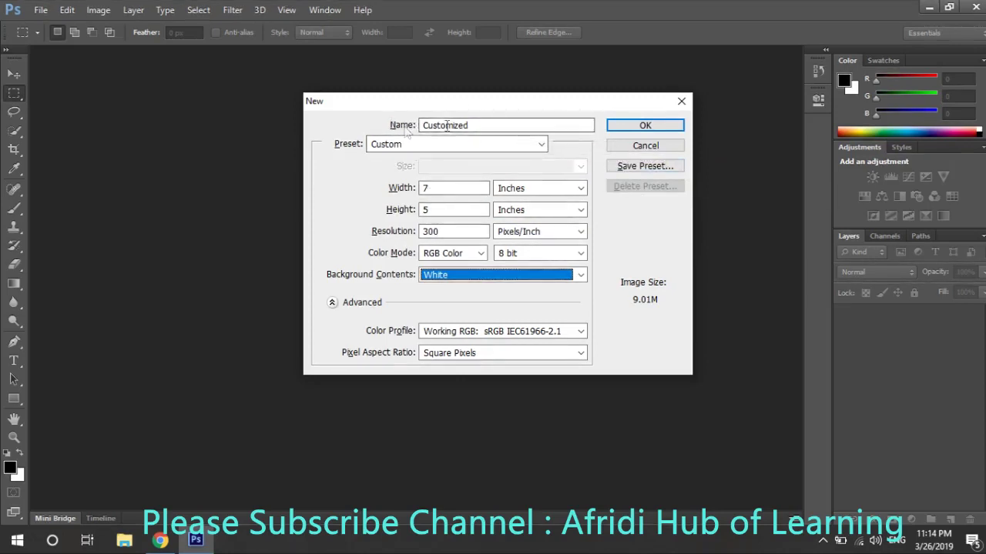
{"action": "left_click_drag", "start_coordinate": [469, 125], "coordinate": [452, 125]}
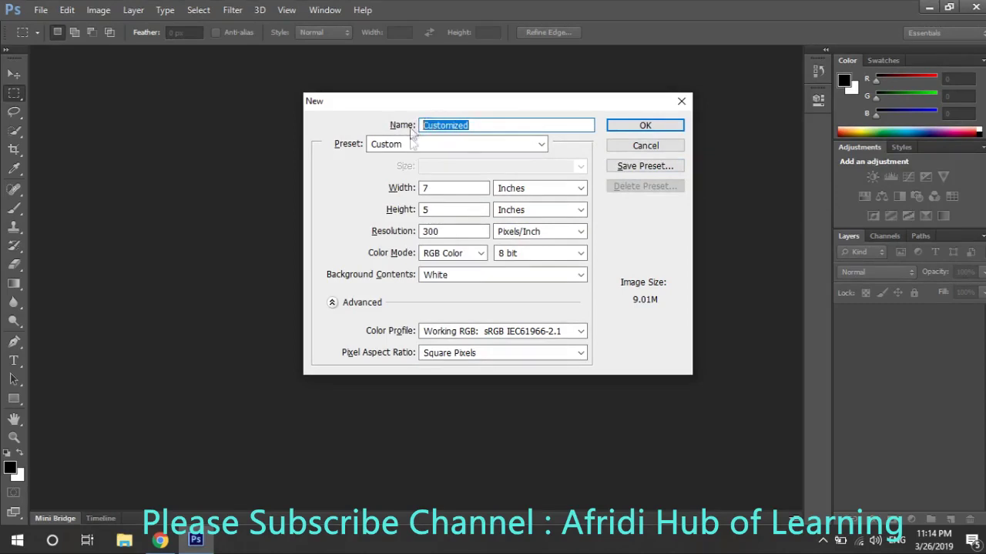
- Save these settings as the preset 'MY Preset' and create the Customized document
{"action": "left_click", "coordinate": [625, 171]}
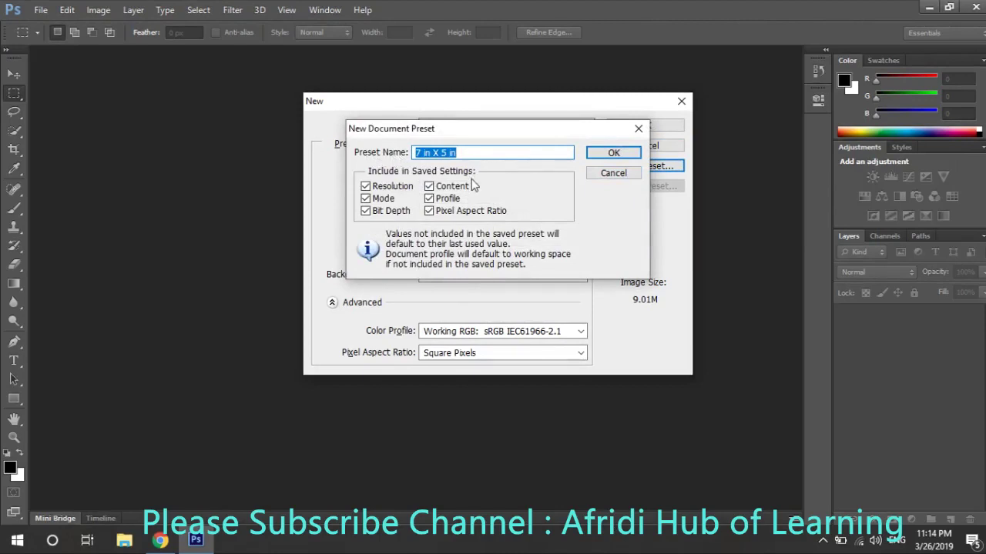
{"action": "type", "text": "MY P"}
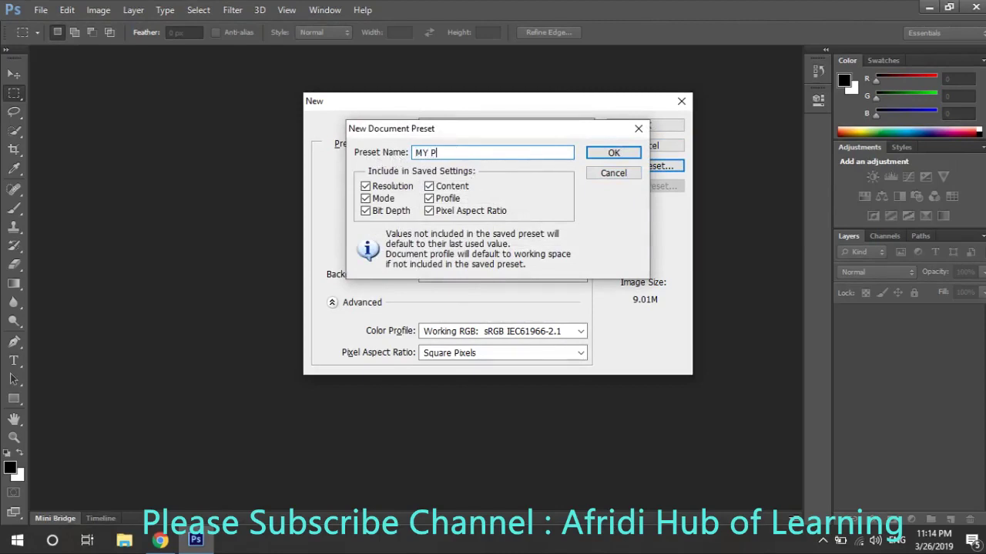
{"action": "type", "text": "reset"}
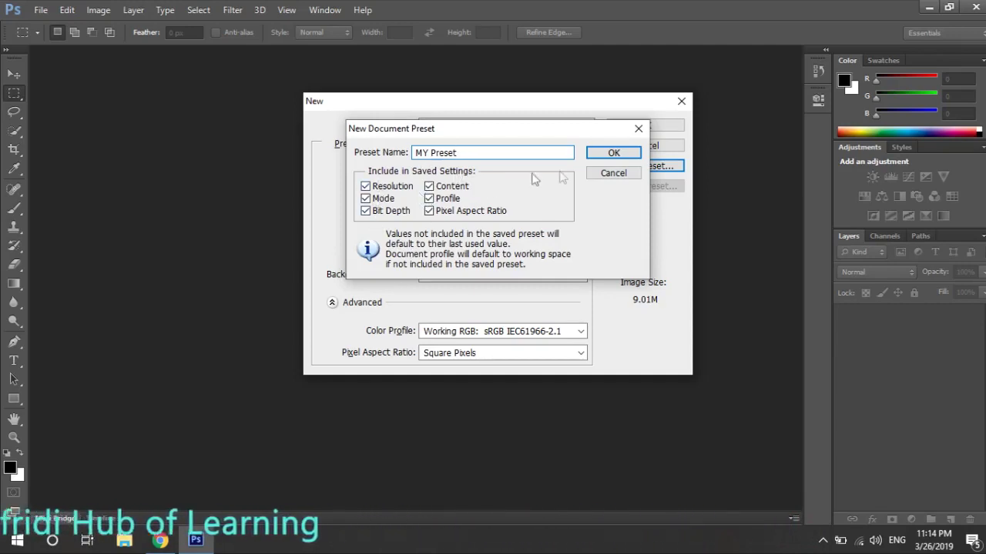
{"action": "left_click", "coordinate": [613, 154]}
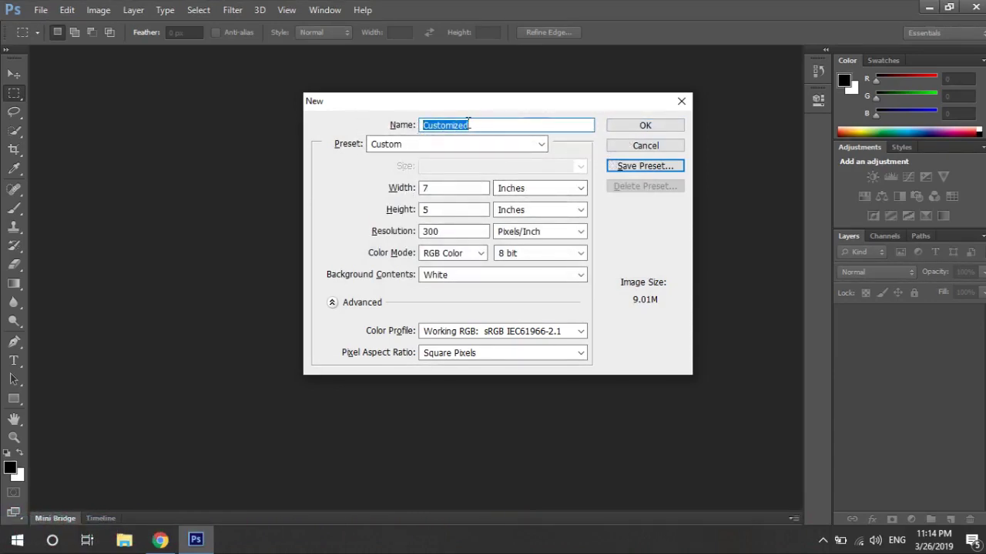
{"action": "left_click", "coordinate": [628, 128]}
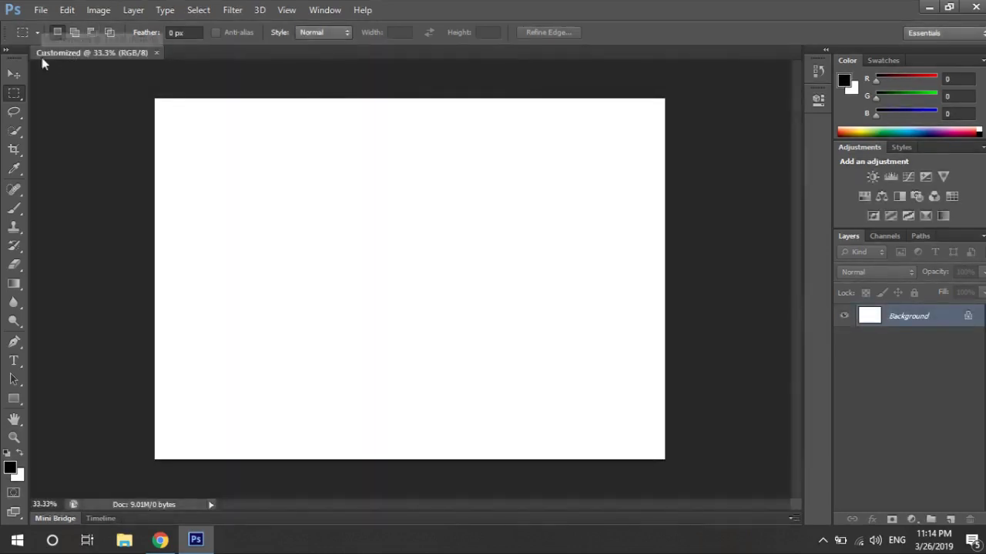
- Close Customized and create a new Untitled-1 document from the MY Preset preset
{"action": "left_click", "coordinate": [156, 53]}
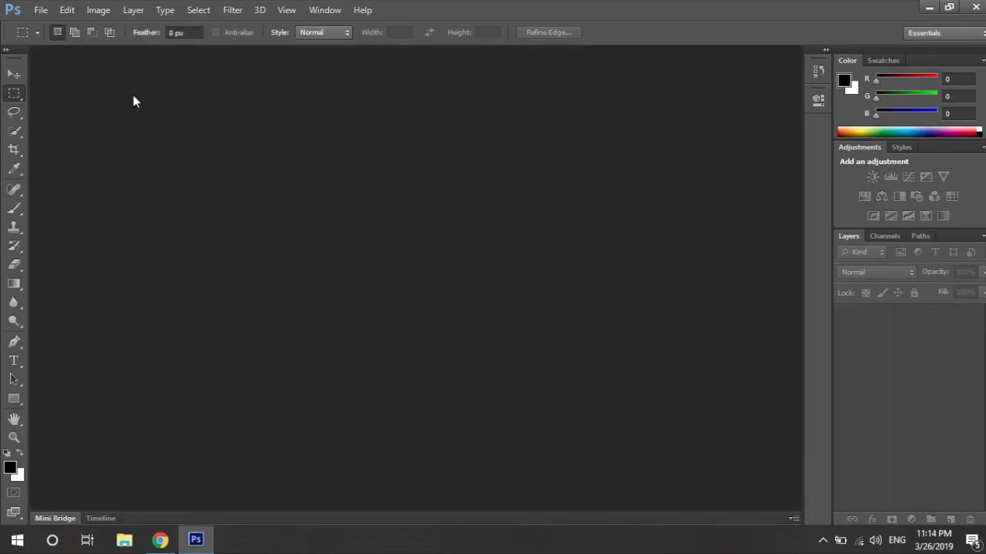
{"action": "key", "text": "ctrl+n"}
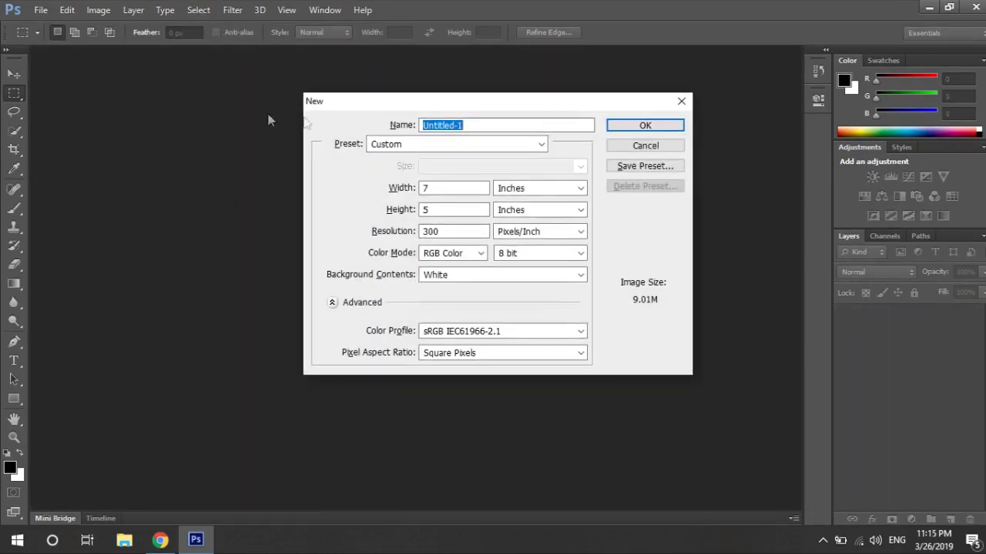
{"action": "left_click", "coordinate": [454, 145]}
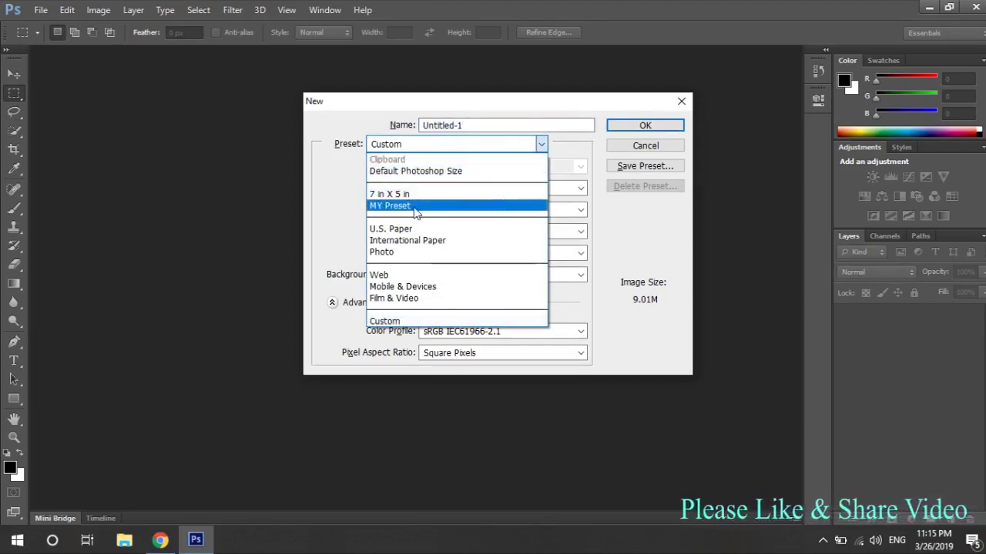
{"action": "left_click", "coordinate": [413, 206]}
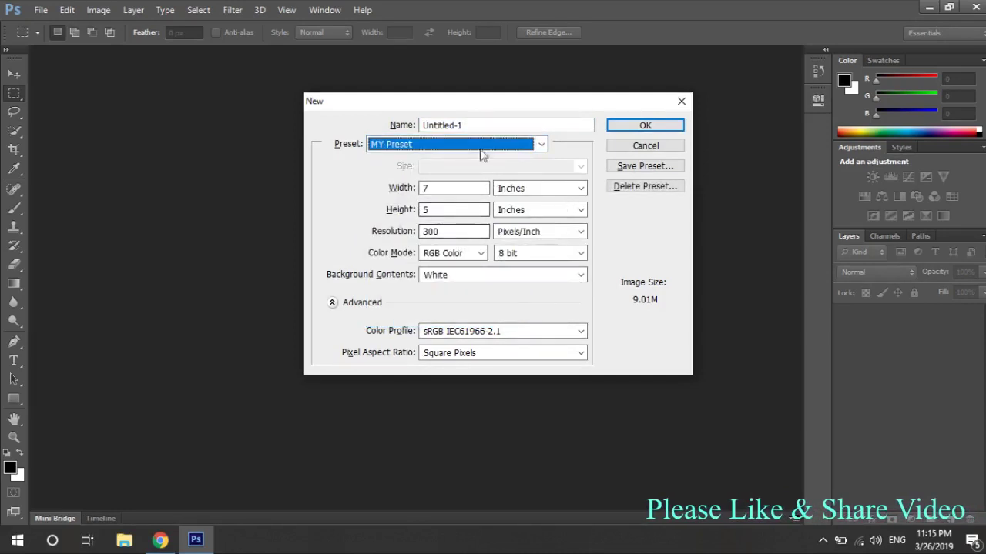
{"action": "left_click", "coordinate": [650, 125]}
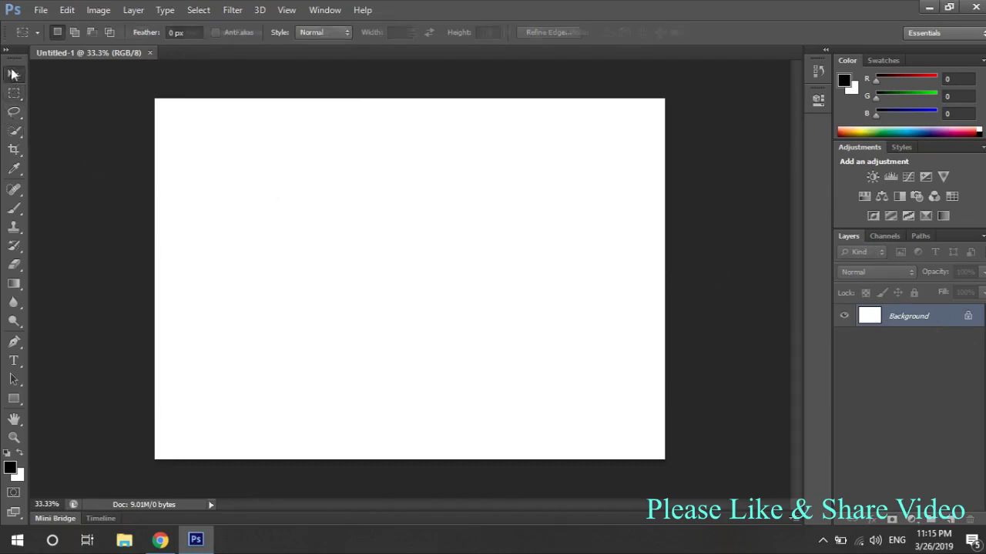
{"action": "left_click", "coordinate": [14, 74]}
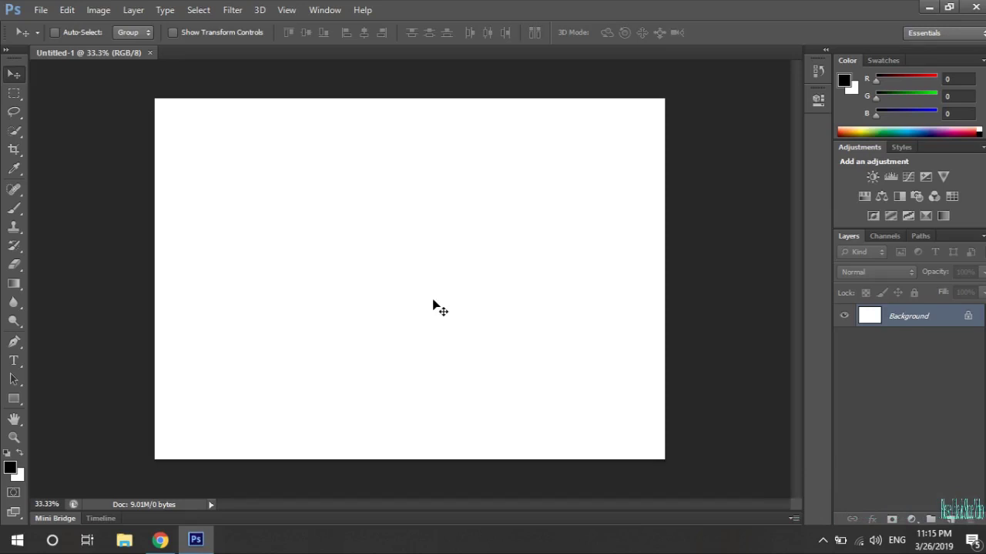
{"action": "left_click_drag", "start_coordinate": [433, 306], "coordinate": [429, 247]}
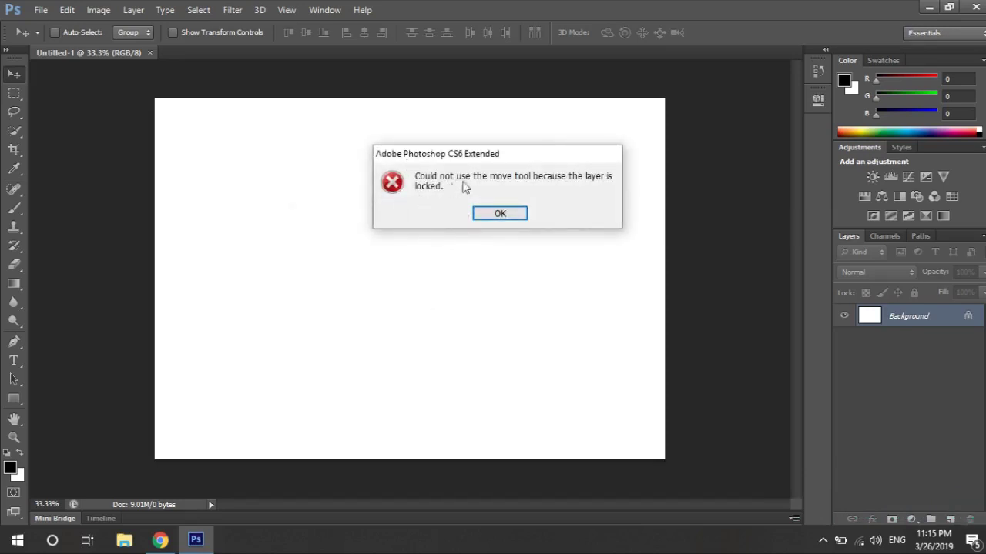
{"action": "left_click", "coordinate": [518, 217]}
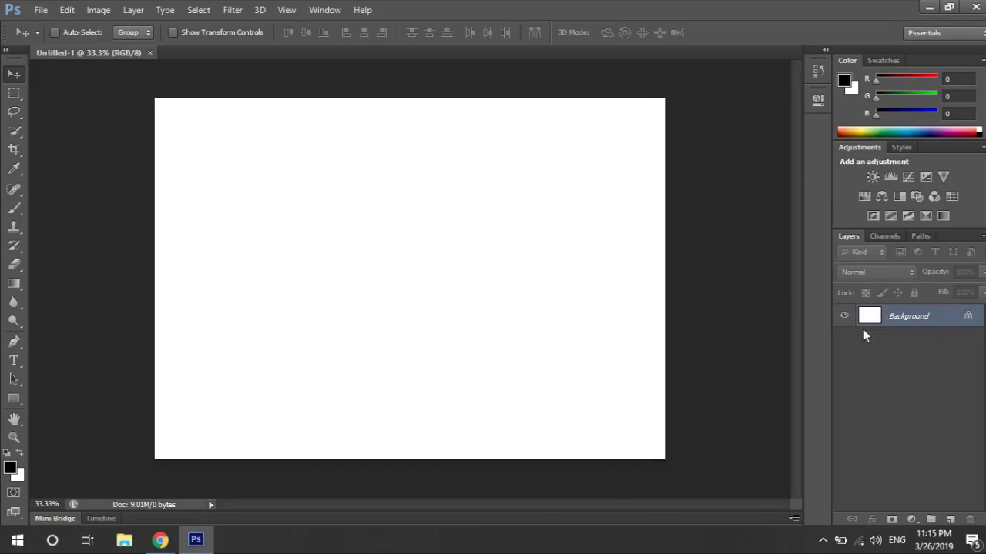
{"action": "left_click_drag", "start_coordinate": [901, 328], "coordinate": [895, 326]}
{"action": "left_click_drag", "start_coordinate": [961, 329], "coordinate": [870, 320]}
{"action": "double_click", "coordinate": [969, 318]}
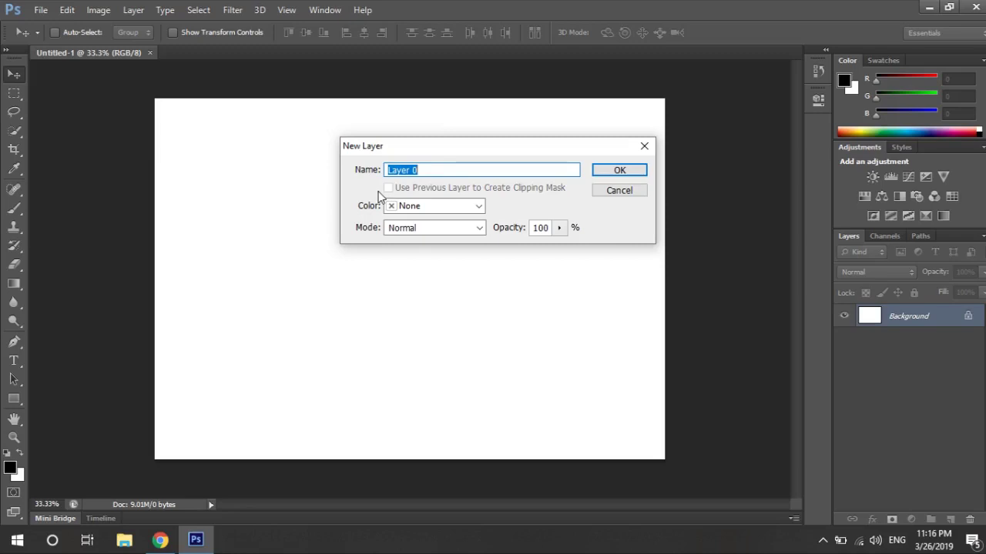
- Convert Background to Layer 0, undo, convert again, then drag the layer right and down
{"action": "left_click", "coordinate": [617, 171]}
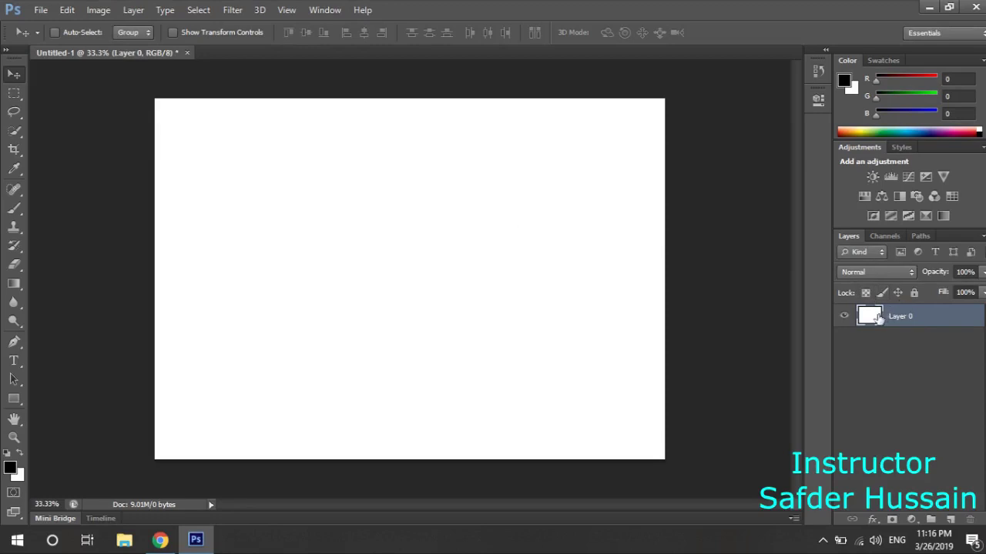
{"action": "key", "text": "ctrl+z"}
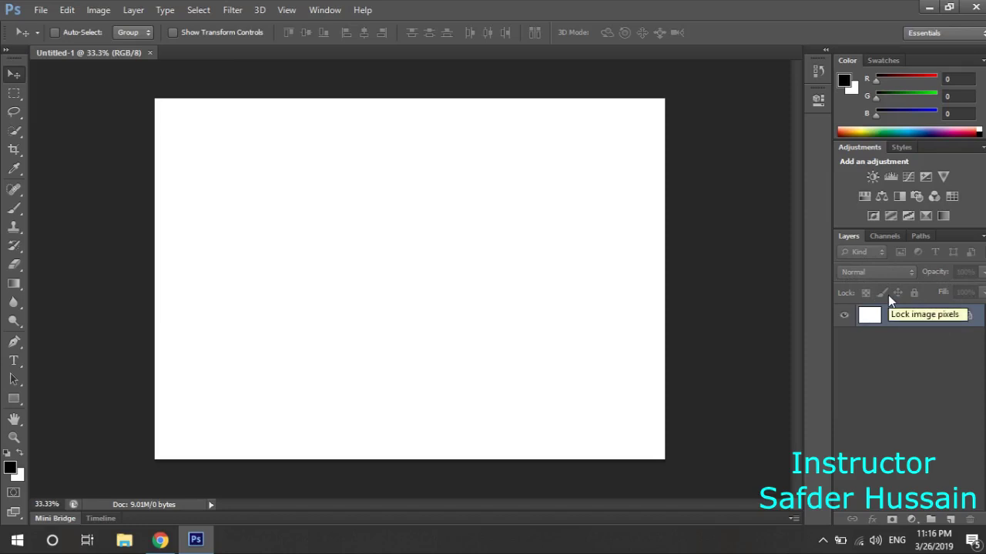
{"action": "double_click", "coordinate": [968, 320]}
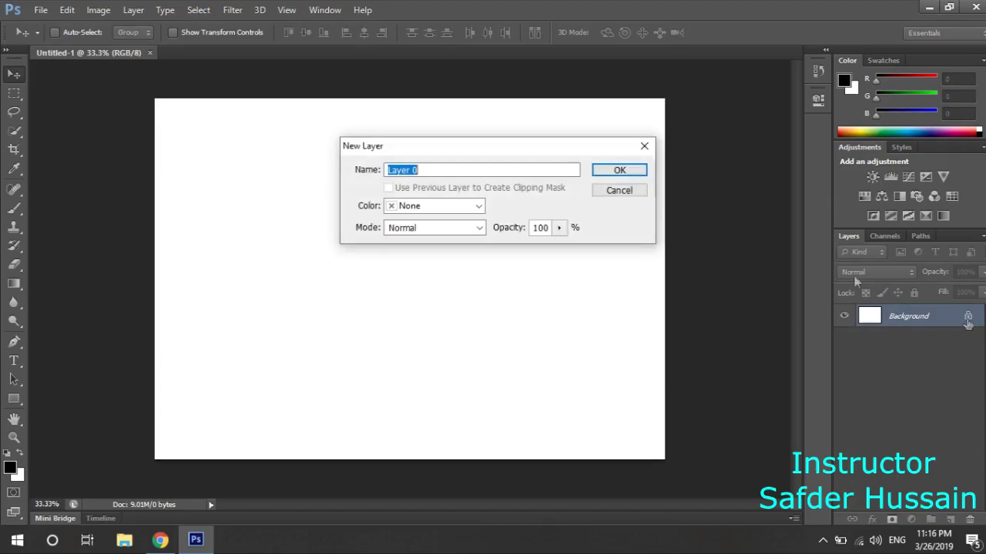
{"action": "left_click", "coordinate": [608, 176]}
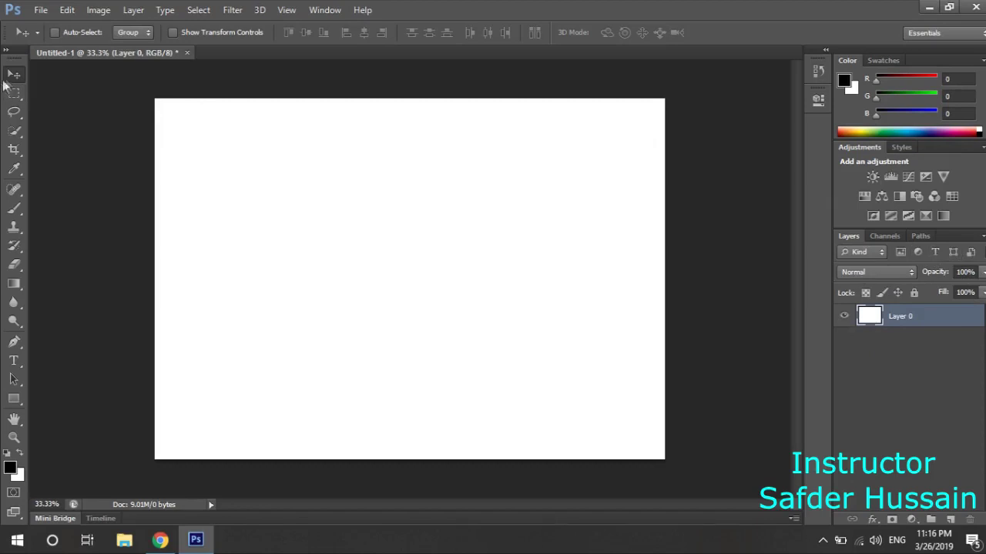
{"action": "mouse_move", "coordinate": [341, 226]}
{"action": "left_mouse_down"}
{"action": "mouse_move", "coordinate": [386, 269]}
{"action": "mouse_move", "coordinate": [275, 231]}
{"action": "mouse_move", "coordinate": [362, 196]}
{"action": "left_mouse_up"}
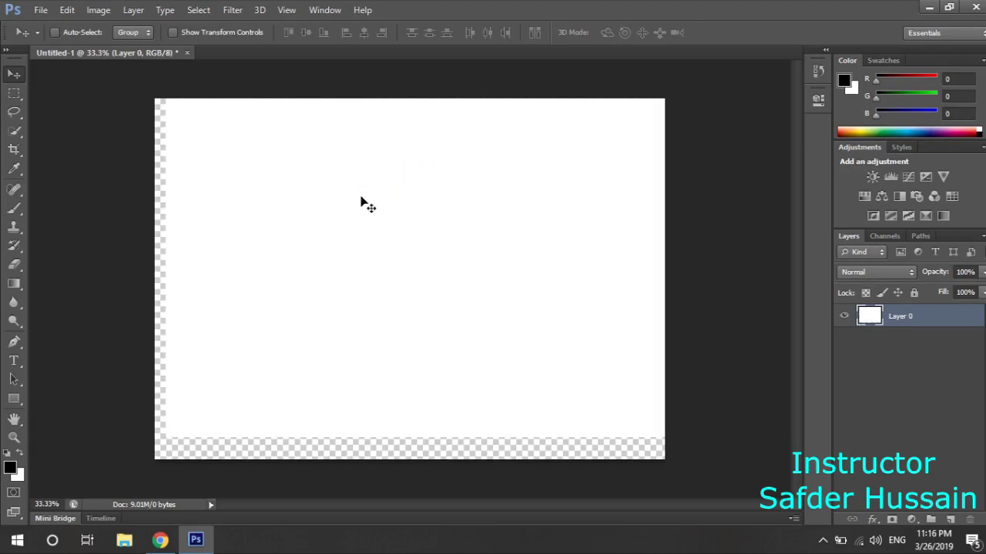
- Undo the Layer 0 move so it fills the canvas, then close Untitled-1
{"action": "key", "text": "ctrl+z"}
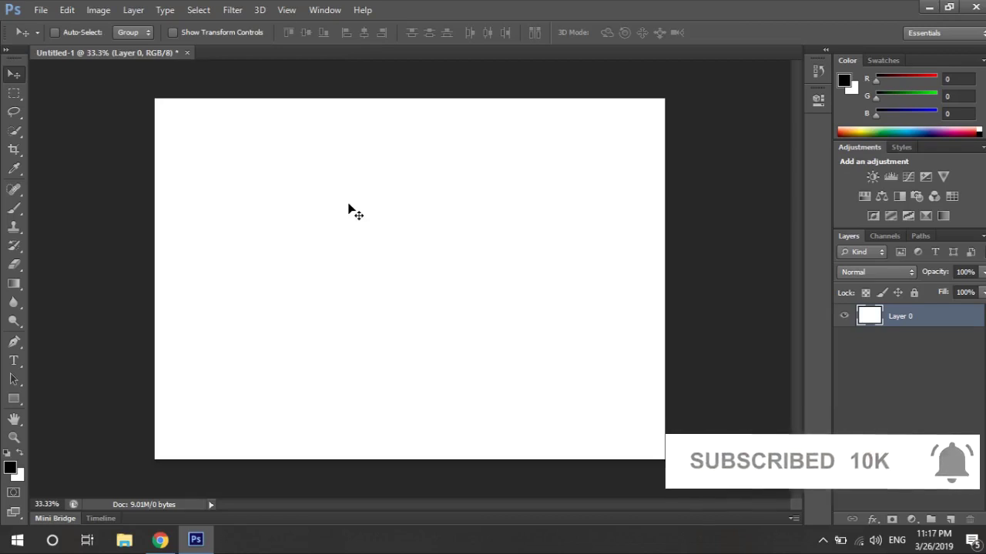
{"action": "left_click", "coordinate": [187, 52]}
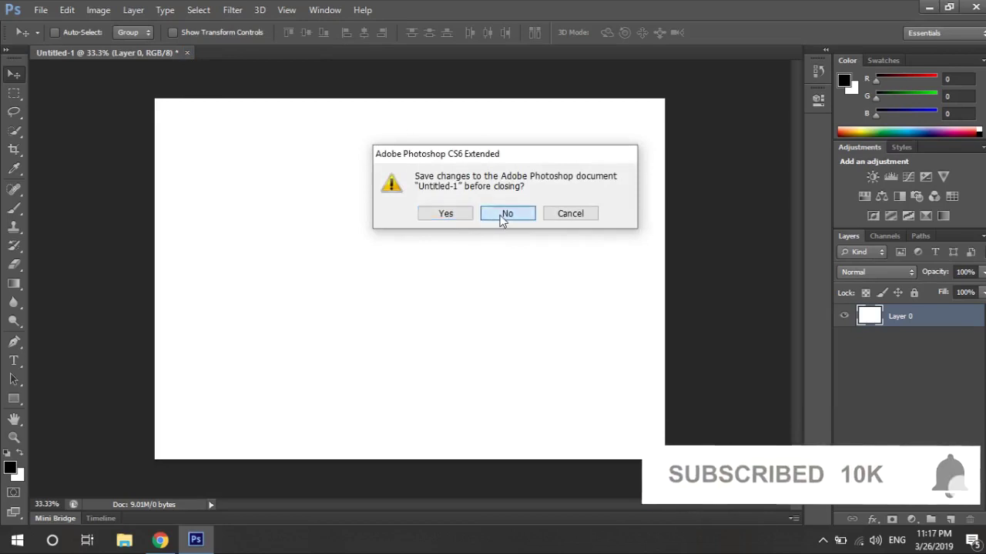
- Discard Untitled-1 without saving and browse This PC, Network and Desktop in the Open dialog
{"action": "left_click", "coordinate": [506, 216]}
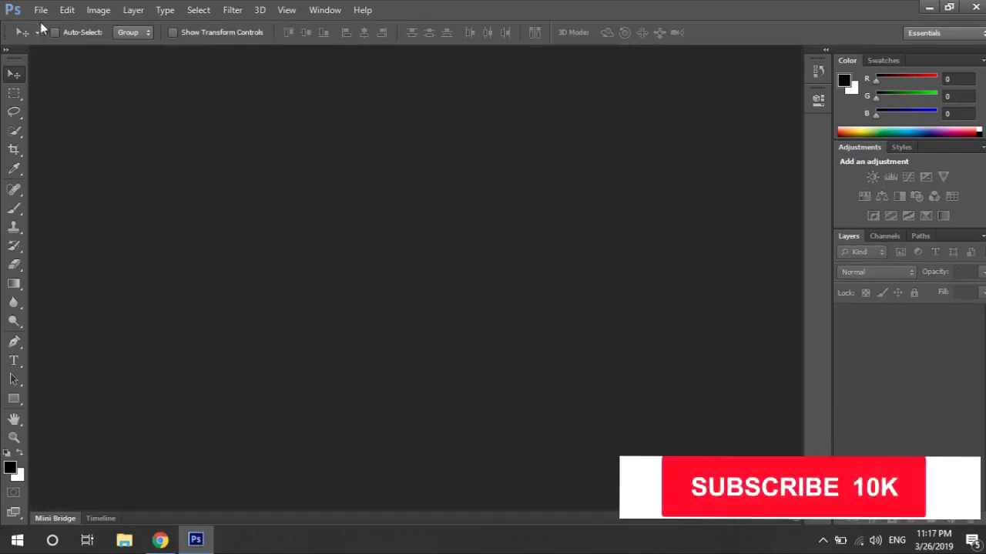
{"action": "left_click", "coordinate": [40, 11]}
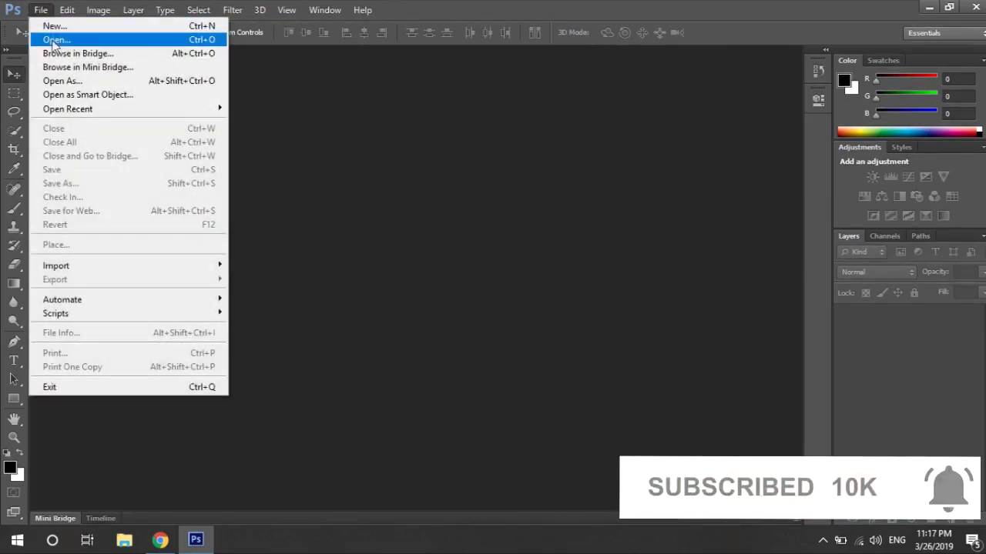
{"action": "left_click", "coordinate": [56, 40]}
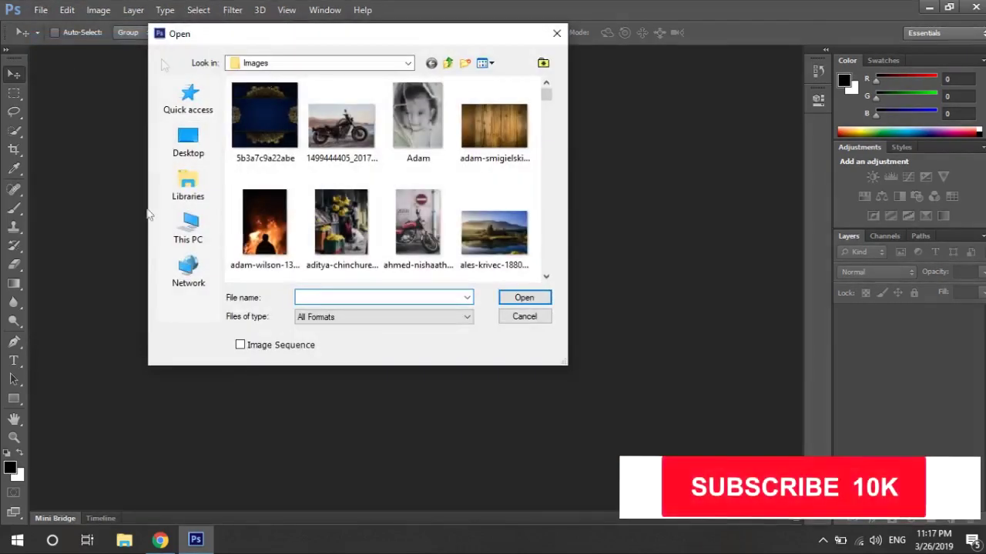
{"action": "left_click", "coordinate": [186, 240]}
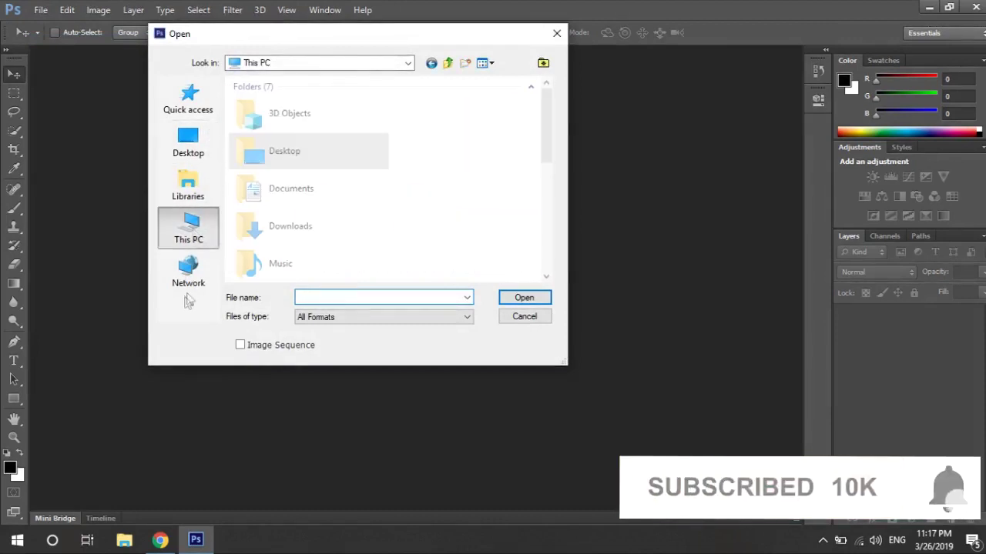
{"action": "left_click", "coordinate": [188, 271]}
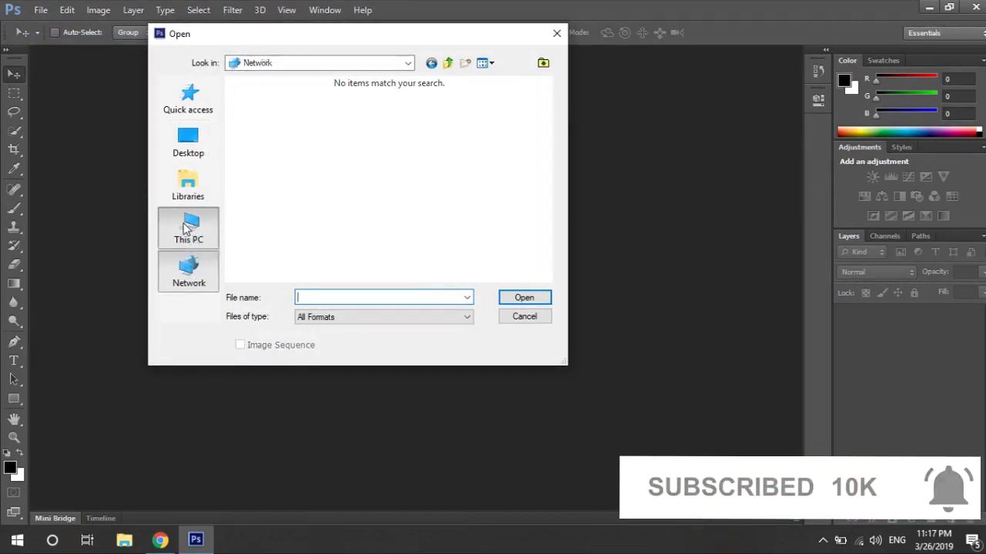
{"action": "left_click", "coordinate": [187, 231]}
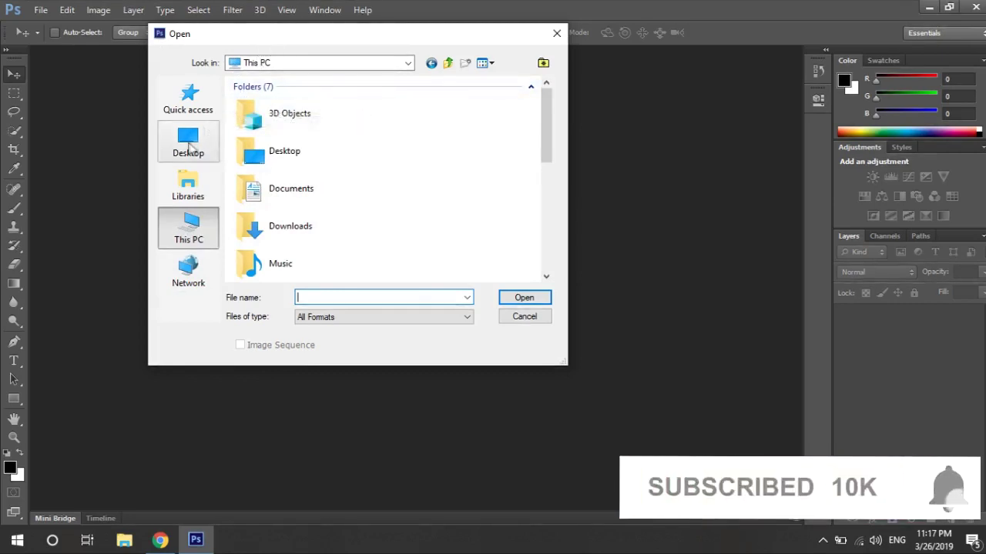
{"action": "left_click", "coordinate": [189, 143]}
{"action": "left_click", "coordinate": [189, 224]}
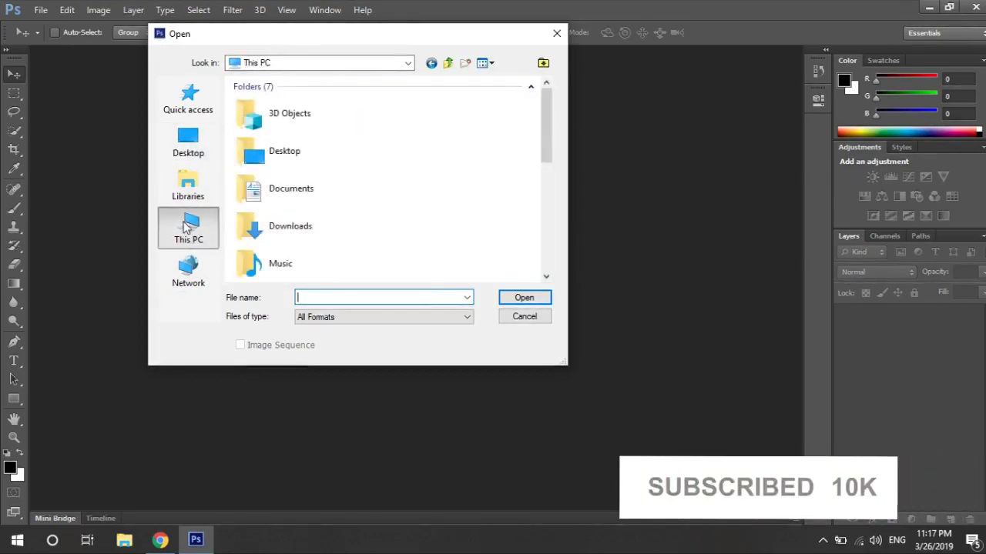
- Scroll the This PC listing and select Local Disk (E:)
{"action": "scroll", "coordinate": [270, 223], "scroll_direction": "down", "scroll_amount": 2}
{"action": "scroll", "coordinate": [269, 223], "scroll_direction": "down", "scroll_amount": 2}
{"action": "scroll", "coordinate": [268, 219], "scroll_direction": "down", "scroll_amount": 2}
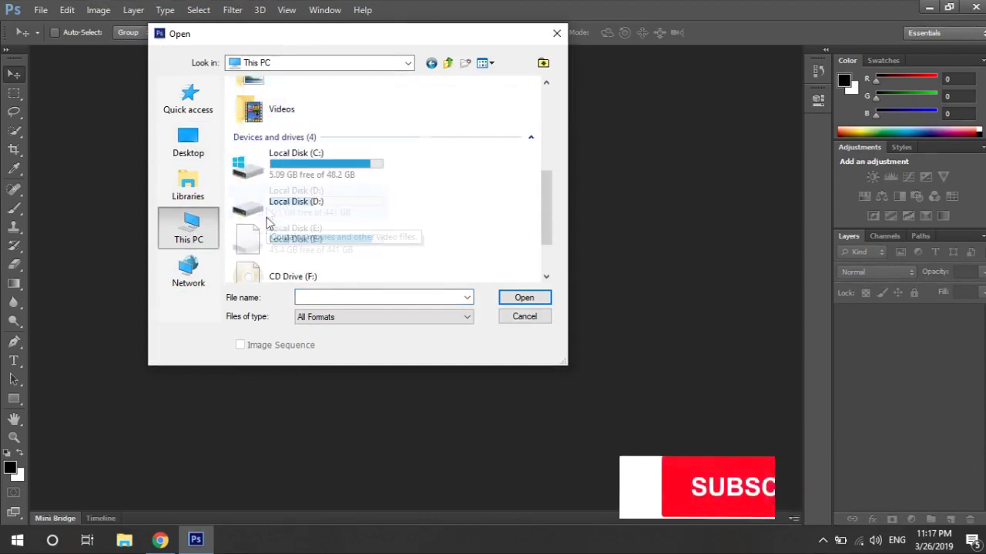
{"action": "left_click", "coordinate": [273, 202]}
{"action": "left_click", "coordinate": [297, 245]}
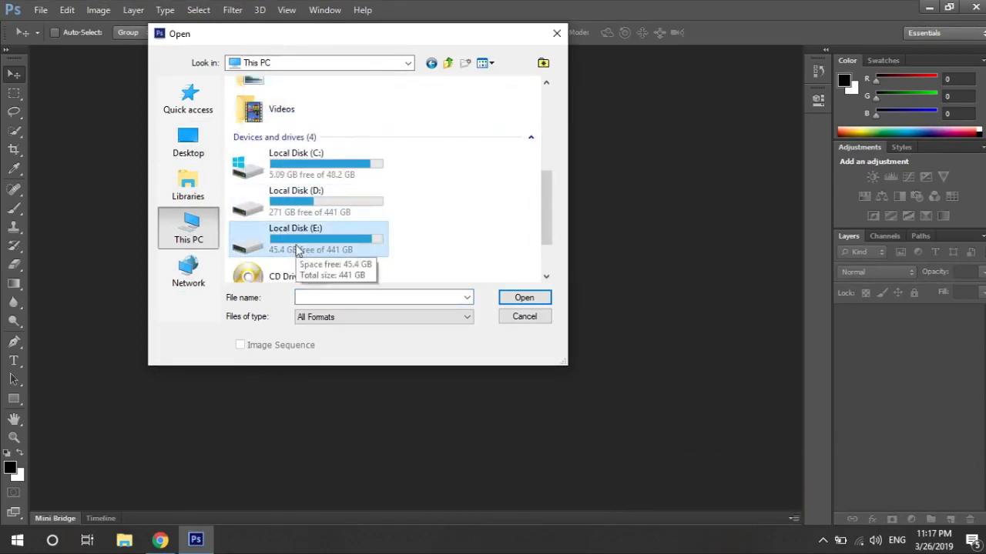
- Open the Desktop's Images folder and open the bogdan-glisik-1326332-unsplash photo
{"action": "left_click", "coordinate": [191, 150]}
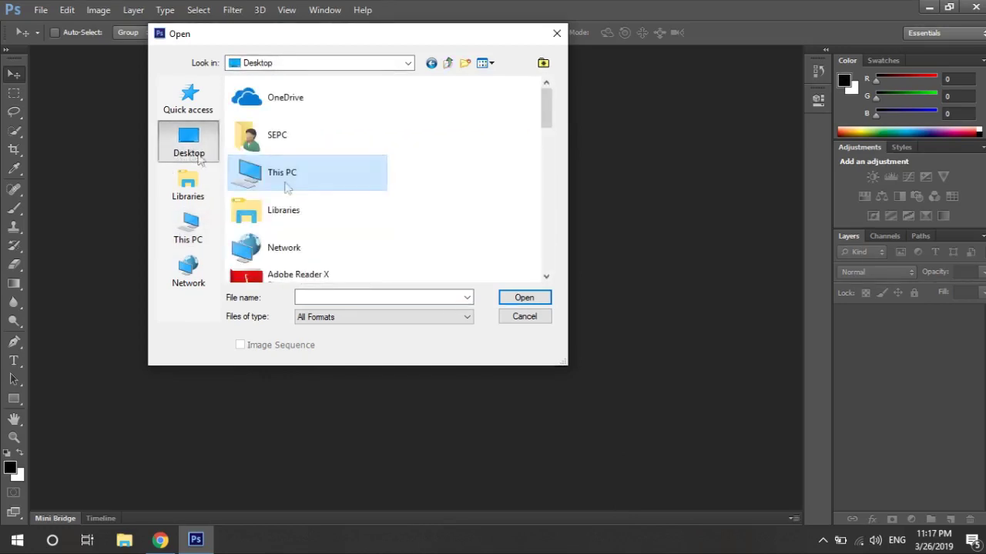
{"action": "scroll", "coordinate": [300, 210], "scroll_direction": "down", "scroll_amount": 5}
{"action": "left_click", "coordinate": [272, 108]}
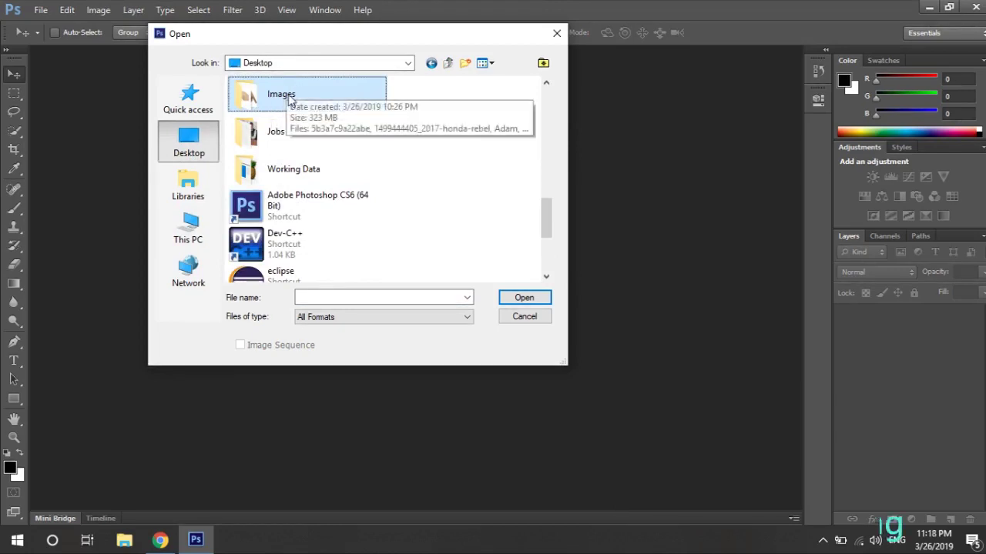
{"action": "double_click", "coordinate": [290, 99]}
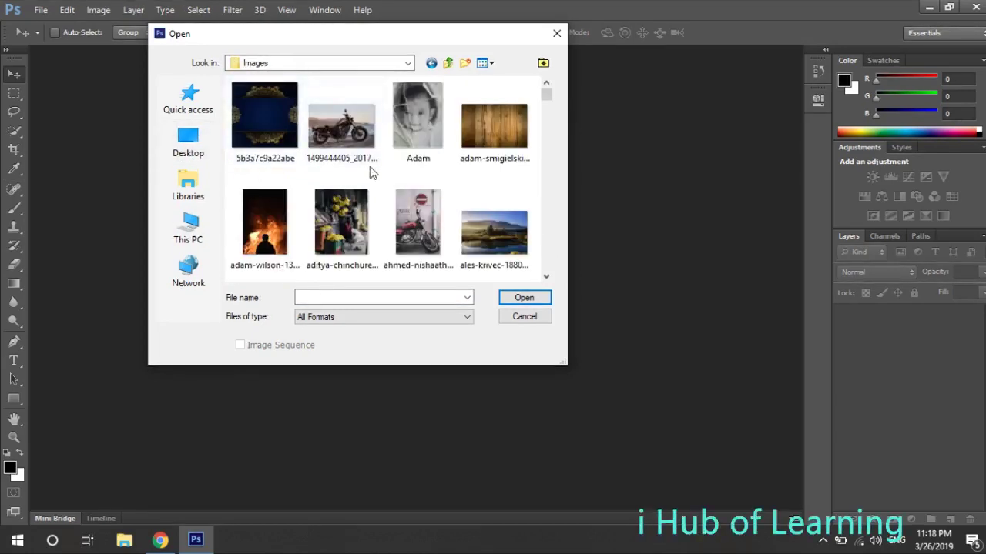
{"action": "scroll", "coordinate": [372, 172], "scroll_direction": "down", "scroll_amount": 2}
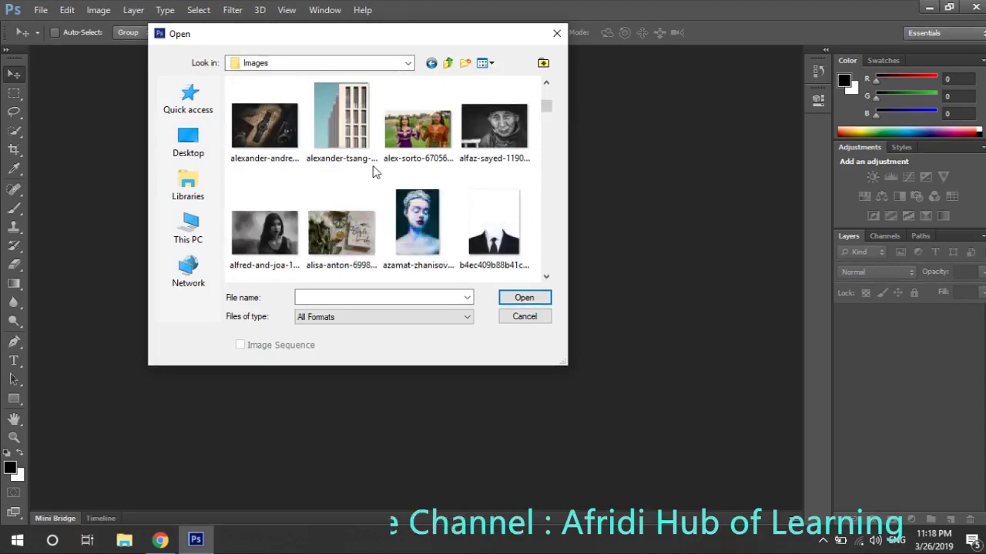
{"action": "scroll", "coordinate": [385, 237], "scroll_direction": "down", "scroll_amount": 1}
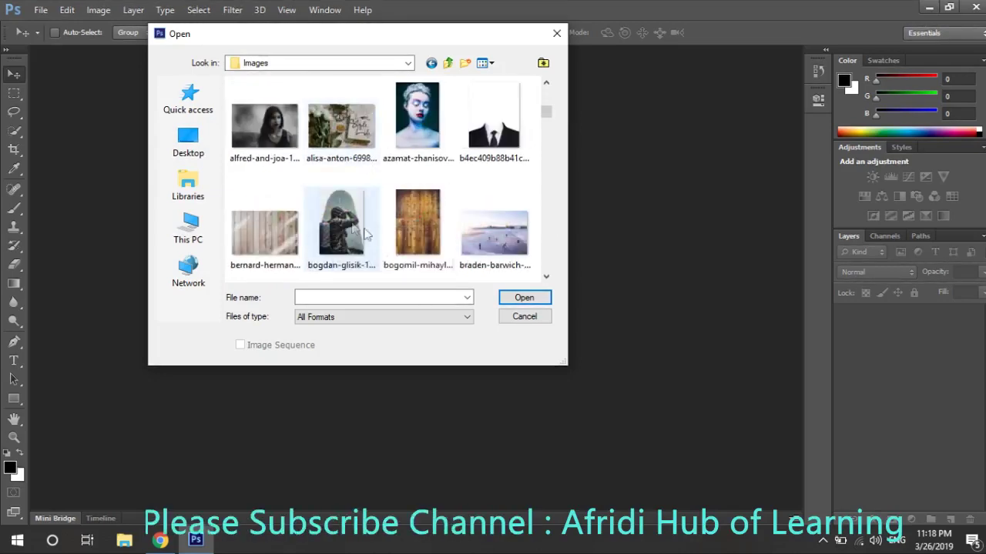
{"action": "left_click", "coordinate": [344, 240]}
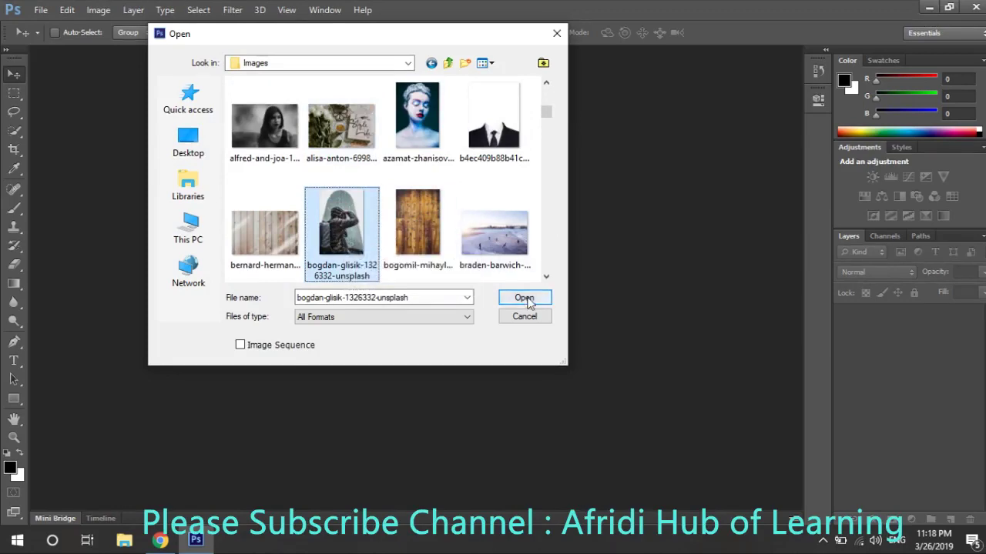
{"action": "double_click", "coordinate": [336, 231]}
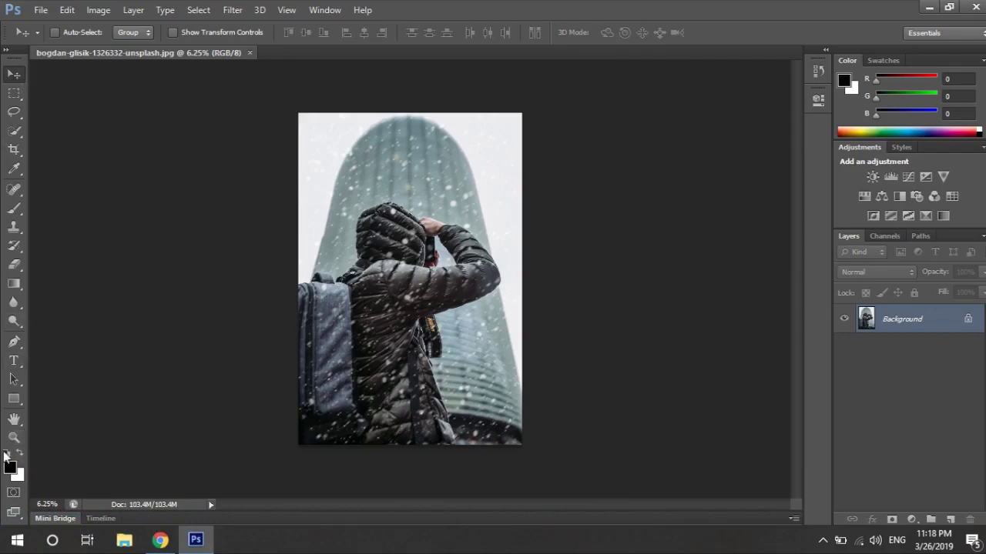
- Switch to the Zoom tool with Z, set to magnify
{"action": "key", "text": "z"}
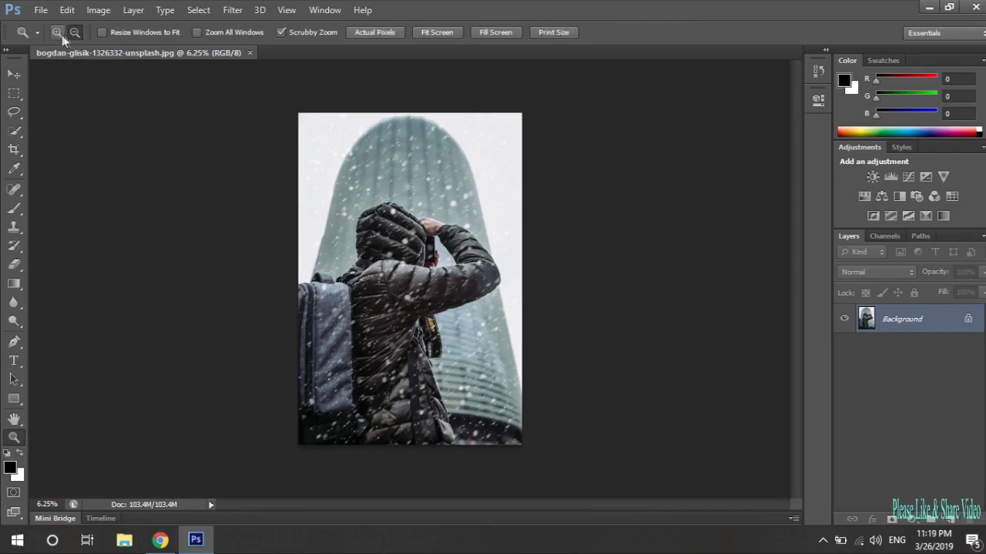
{"action": "left_click", "coordinate": [56, 31]}
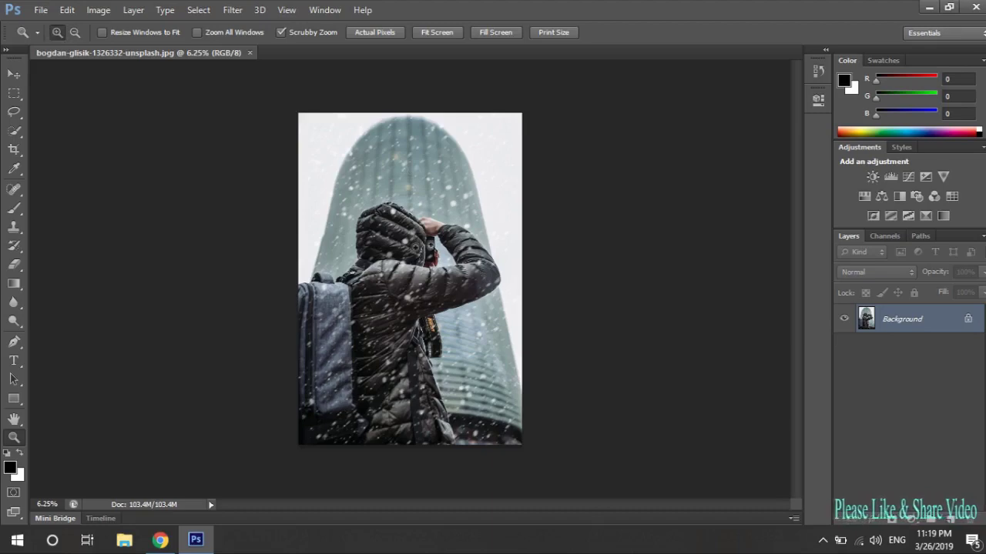
{"action": "left_click_drag", "start_coordinate": [388, 247], "coordinate": [395, 250]}
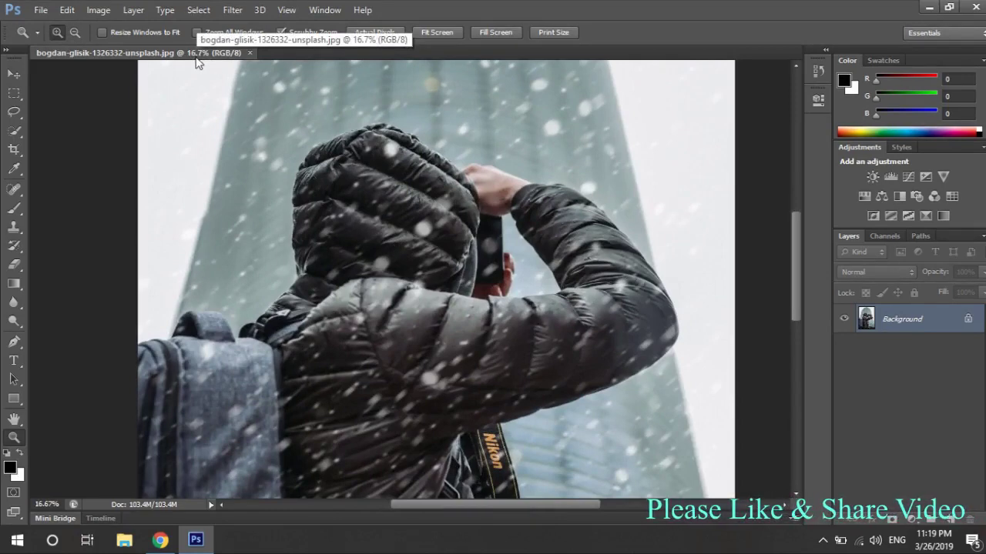
{"action": "left_click", "coordinate": [347, 148]}
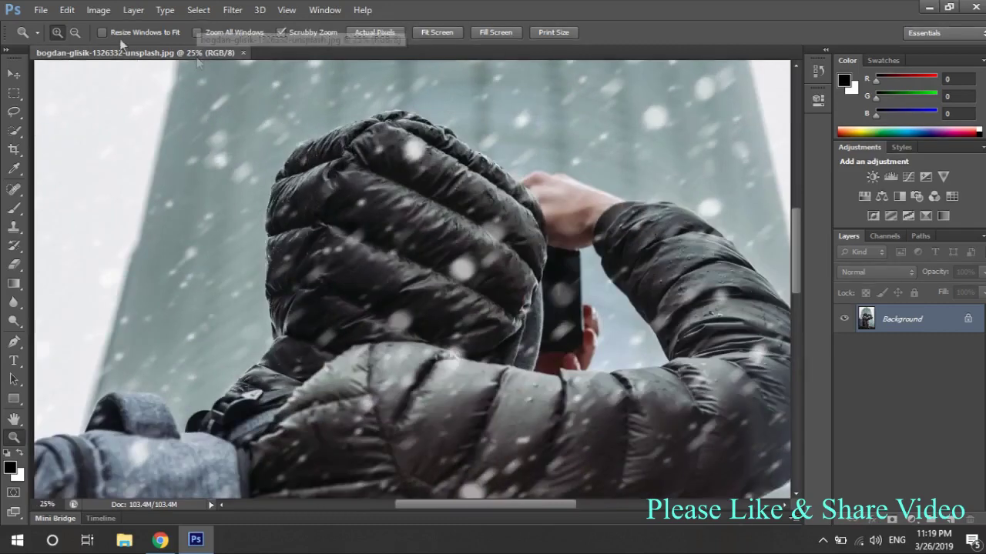
{"action": "left_click", "coordinate": [74, 33]}
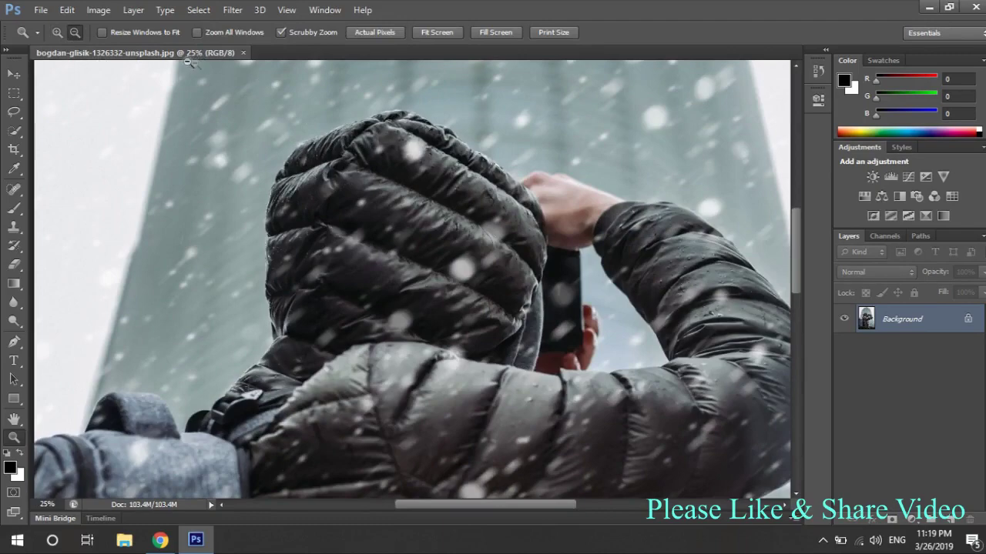
{"action": "left_click", "coordinate": [280, 164]}
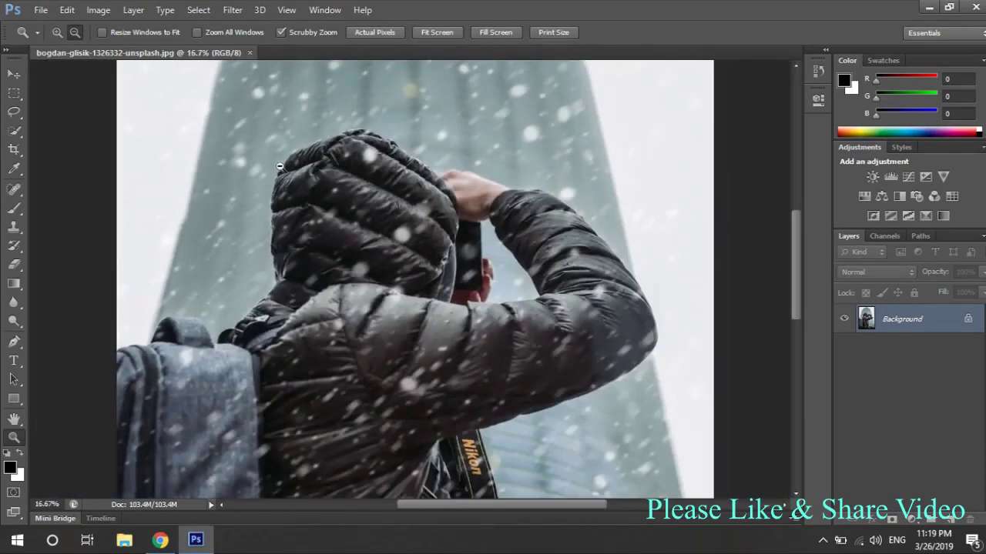
{"action": "left_click", "coordinate": [280, 164]}
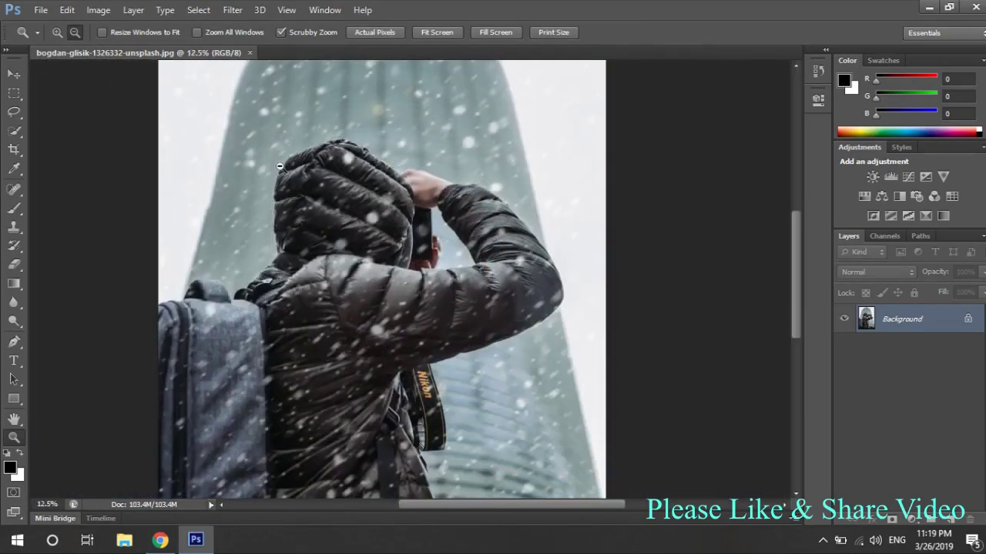
{"action": "left_click", "coordinate": [280, 165]}
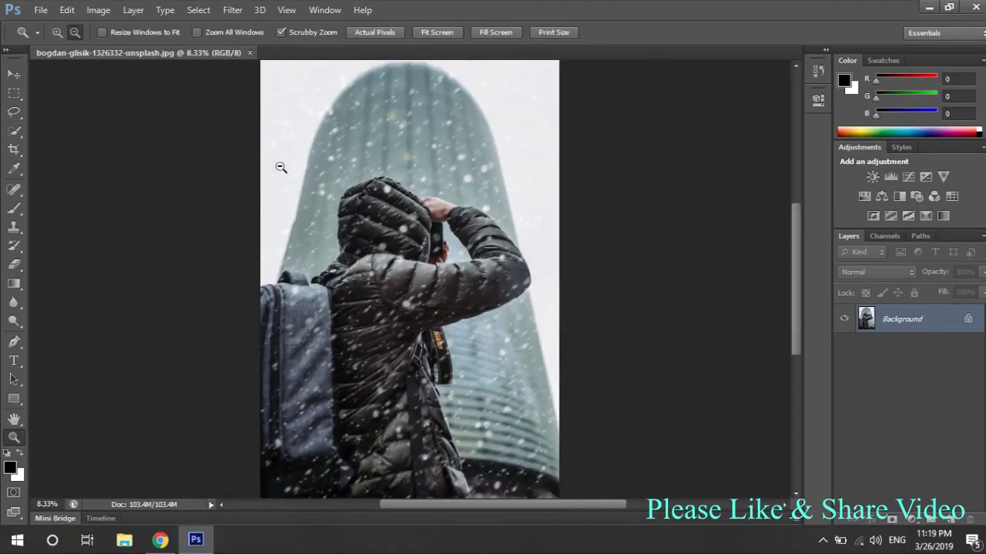
{"action": "left_click", "coordinate": [280, 166]}
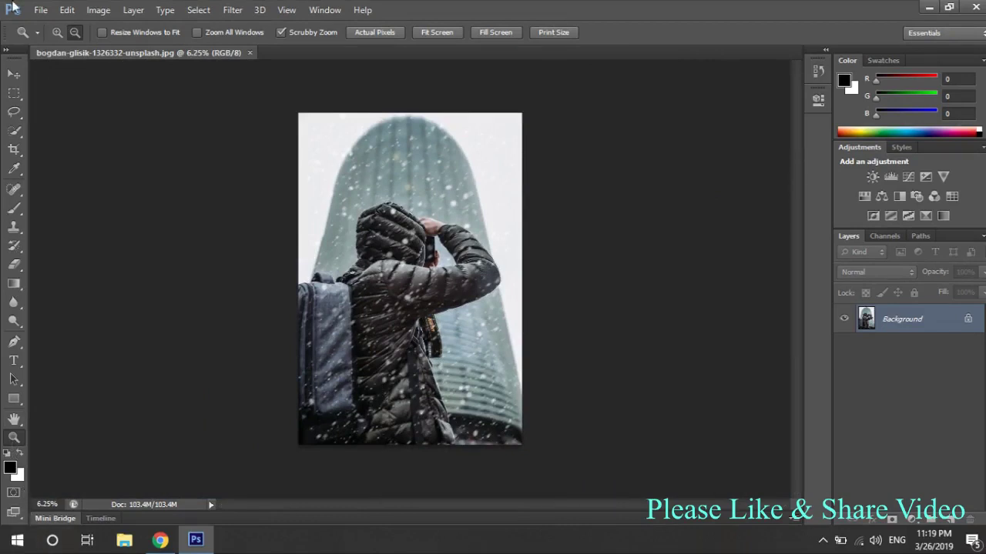
{"action": "left_click", "coordinate": [18, 74]}
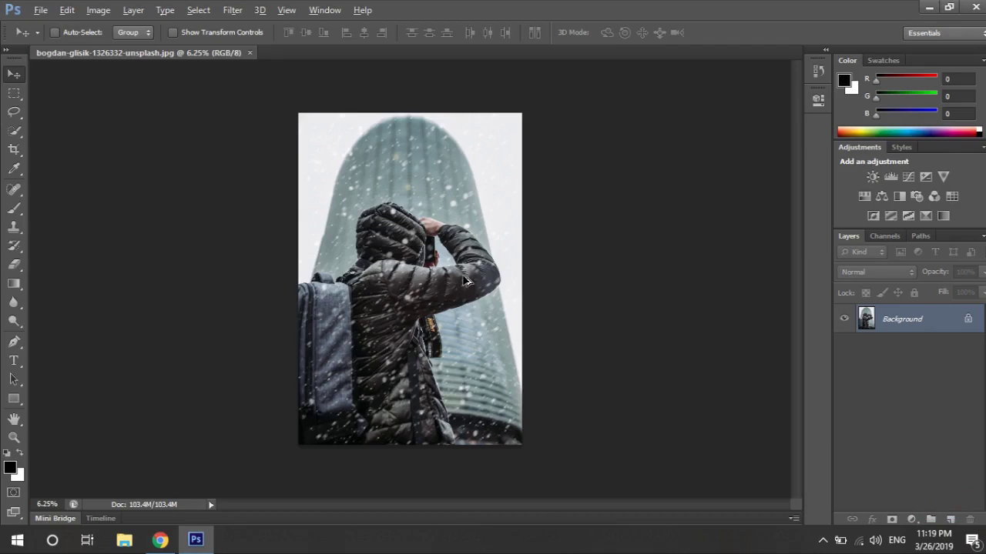
- Alt-scroll to zoom out until the whole snowy photo fits, then zoom in slightly
{"action": "scroll", "coordinate": [490, 309], "scroll_direction": "up", "scroll_amount": 2}
{"action": "scroll", "coordinate": [491, 308], "scroll_direction": "up", "scroll_amount": 2}
{"action": "scroll", "coordinate": [490, 308], "scroll_direction": "up", "scroll_amount": 2}
{"action": "scroll", "coordinate": [491, 308], "scroll_direction": "up", "scroll_amount": 2}
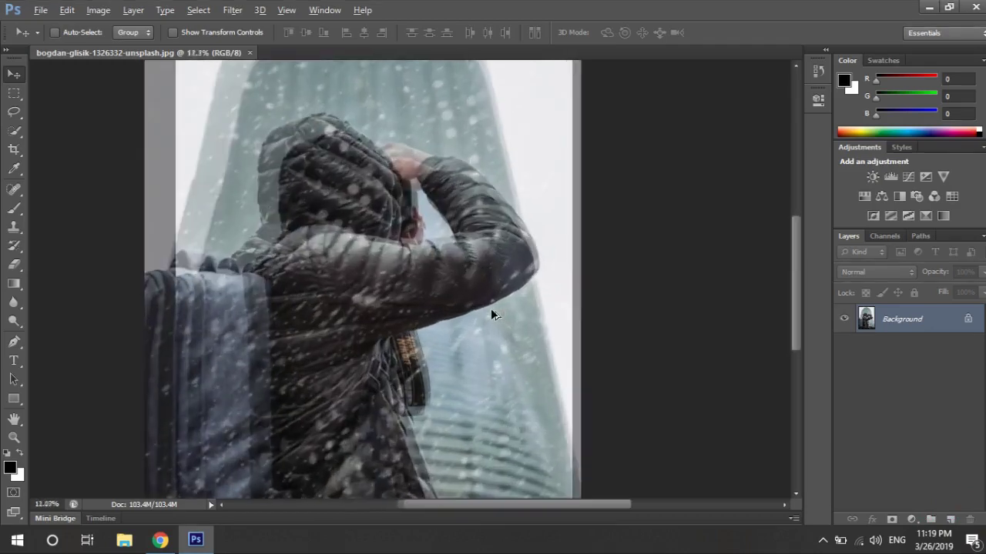
{"action": "scroll", "coordinate": [491, 308], "scroll_direction": "up", "scroll_amount": 1}
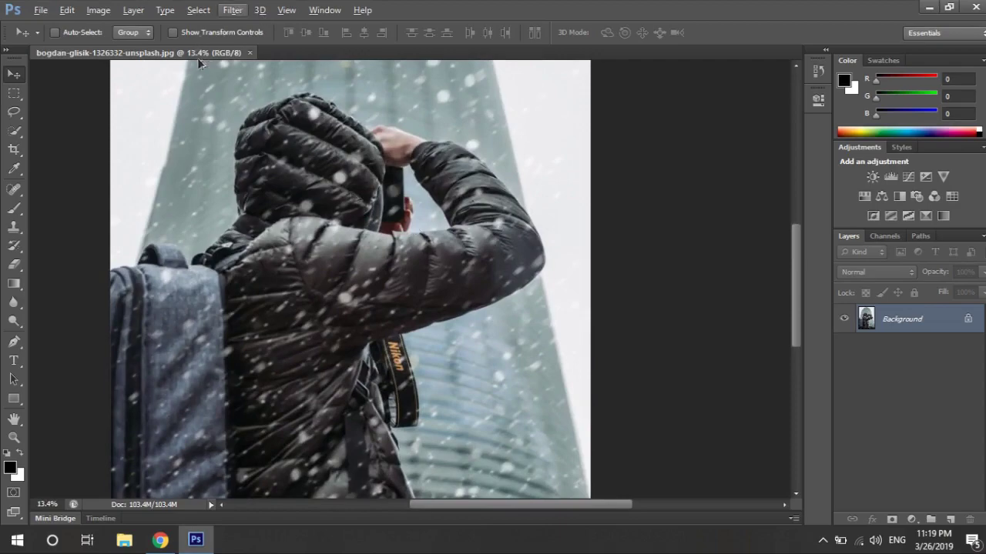
{"action": "scroll", "coordinate": [198, 64], "scroll_direction": "up", "scroll_amount": 2}
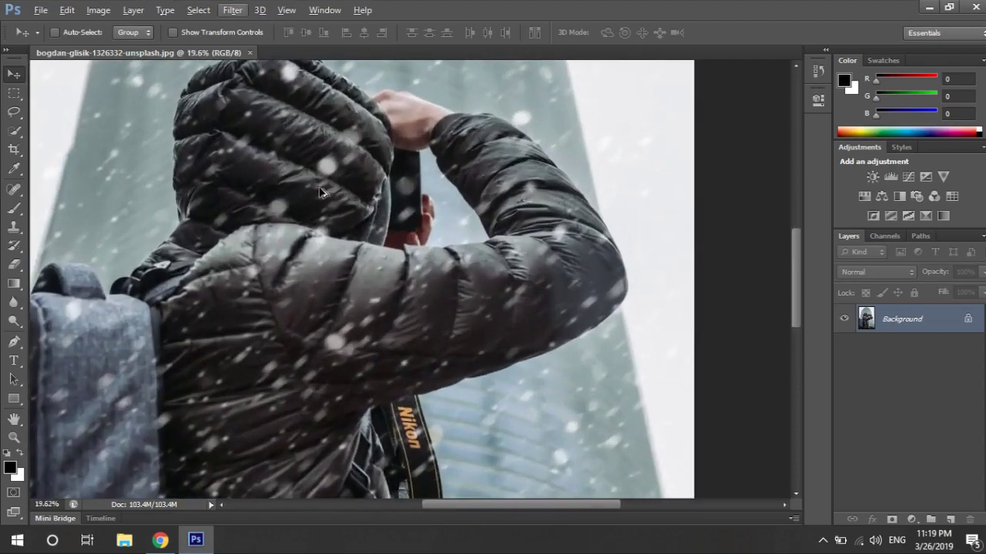
{"action": "scroll", "coordinate": [335, 185], "scroll_direction": "down", "scroll_amount": 1}
{"action": "scroll", "coordinate": [335, 186], "scroll_direction": "down", "scroll_amount": 1}
{"action": "scroll", "coordinate": [334, 185], "scroll_direction": "down", "scroll_amount": 2}
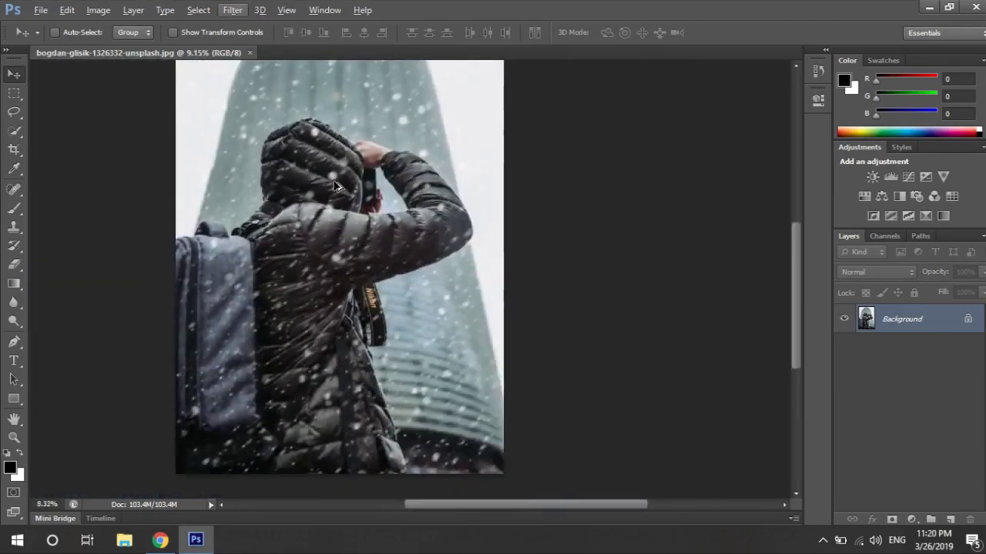
{"action": "scroll", "coordinate": [335, 186], "scroll_direction": "down", "scroll_amount": 2}
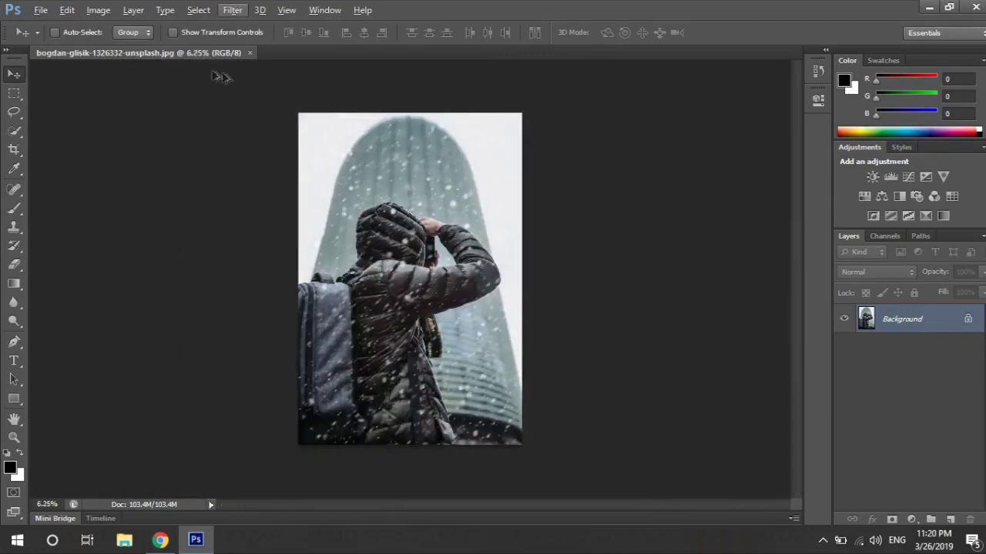
{"action": "scroll", "coordinate": [231, 93], "scroll_direction": "down", "scroll_amount": 1}
{"action": "scroll", "coordinate": [219, 93], "scroll_direction": "down", "scroll_amount": 1}
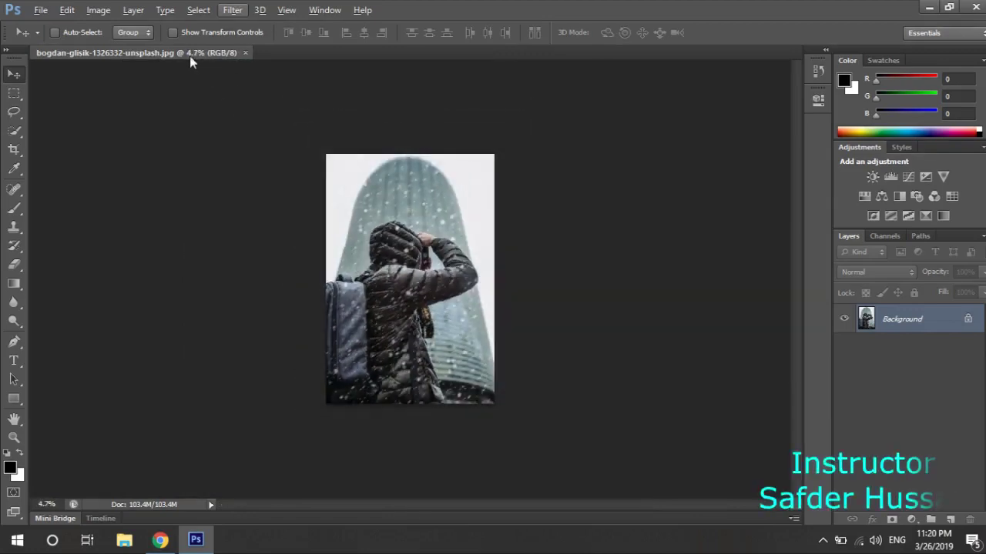
{"action": "scroll", "coordinate": [293, 208], "scroll_direction": "up", "scroll_amount": 1}
{"action": "scroll", "coordinate": [358, 215], "scroll_direction": "up", "scroll_amount": 1}
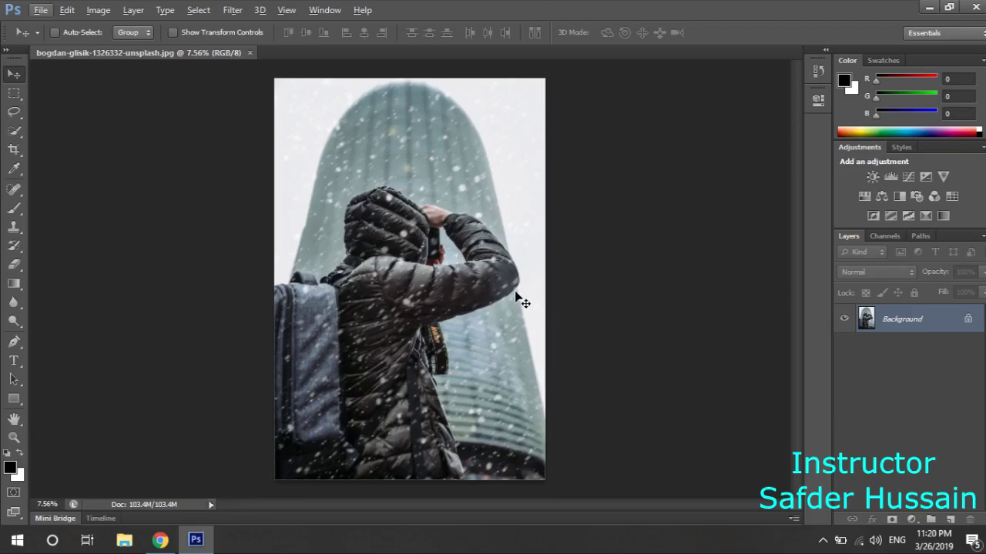
{"action": "key", "text": "ctrl+plus"}
{"action": "key", "text": "ctrl+plus"}
{"action": "key", "text": "ctrl+plus"}
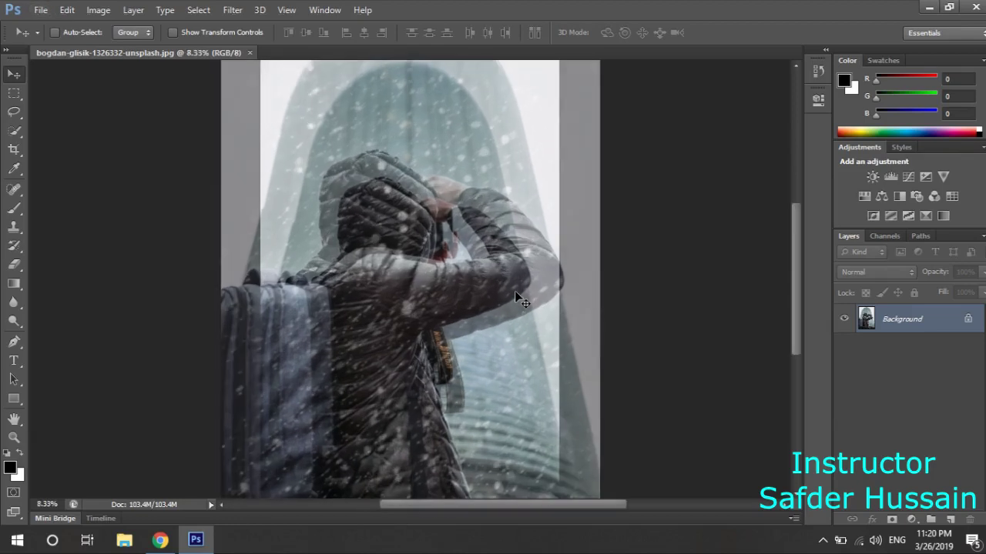
{"action": "key", "text": "ctrl+plus"}
{"action": "key", "text": "ctrl+plus"}
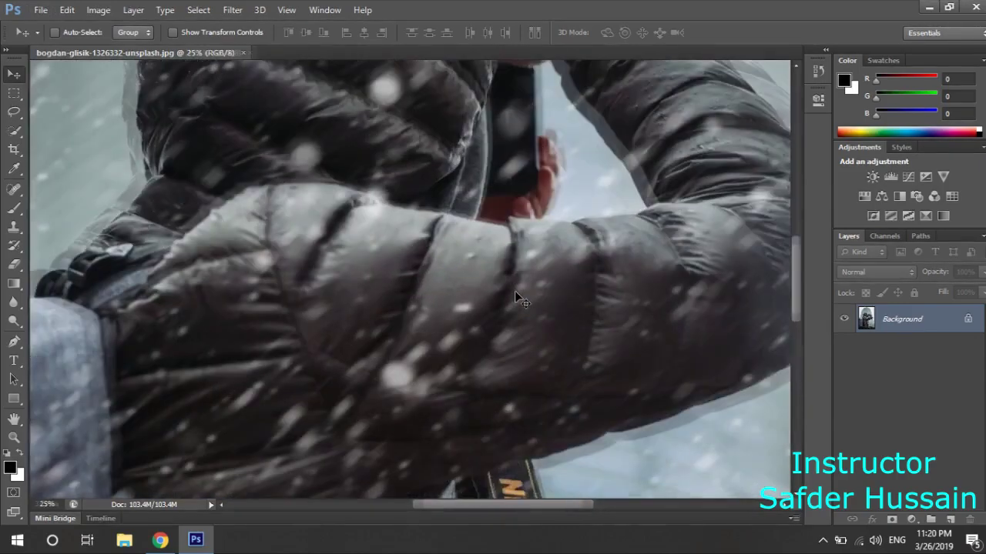
{"action": "key", "text": "ctrl+minus"}
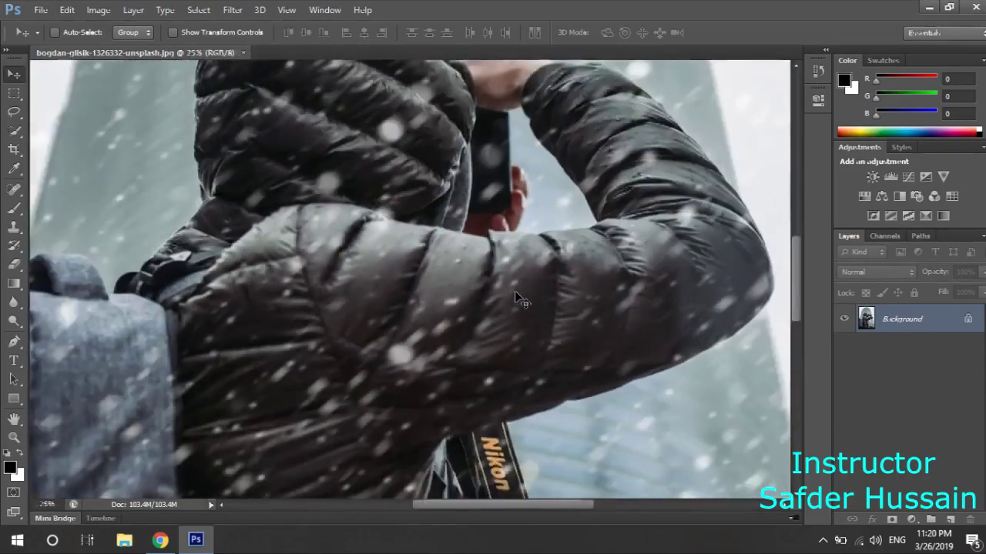
{"action": "key", "text": "ctrl+minus"}
{"action": "key", "text": "ctrl+minus"}
{"action": "key", "text": "ctrl+minus"}
{"action": "key", "text": "ctrl+minus"}
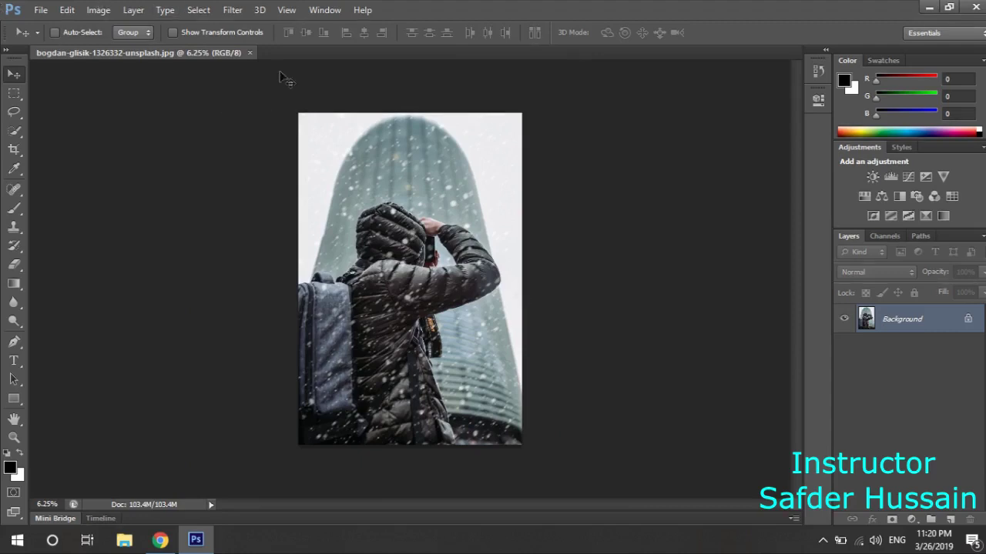
- Close the snowy hooded-photographer photo
{"action": "left_click", "coordinate": [251, 53]}
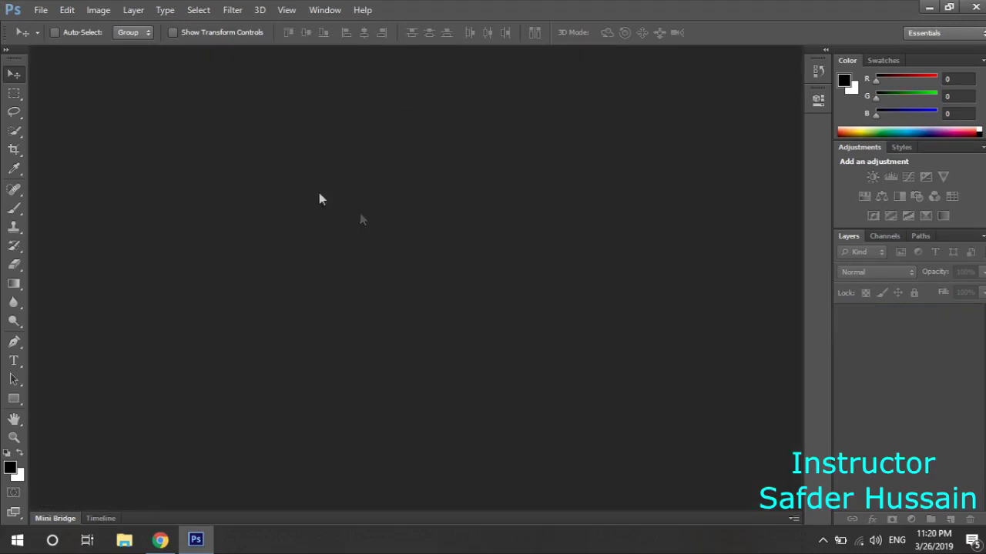
{"action": "left_click", "coordinate": [39, 12]}
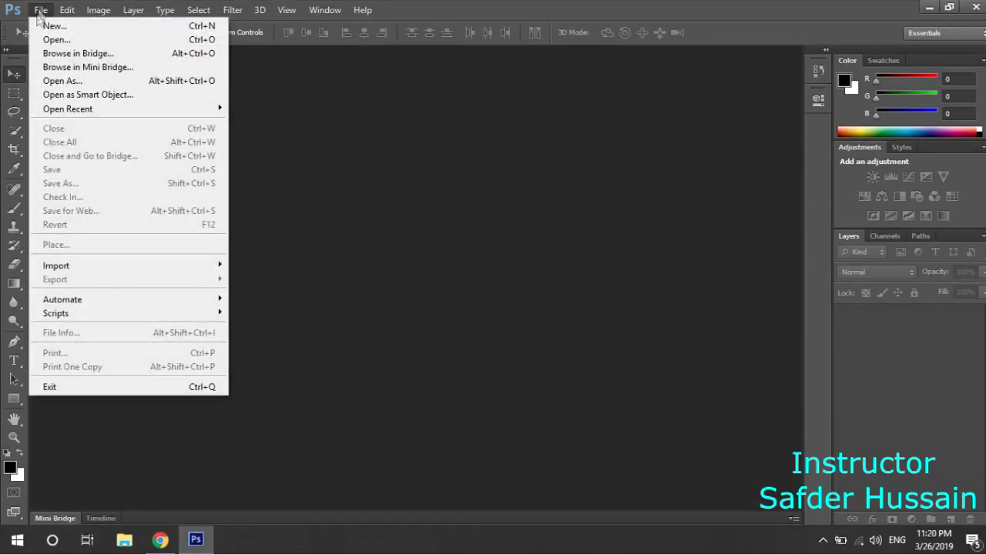
{"action": "left_click", "coordinate": [348, 121]}
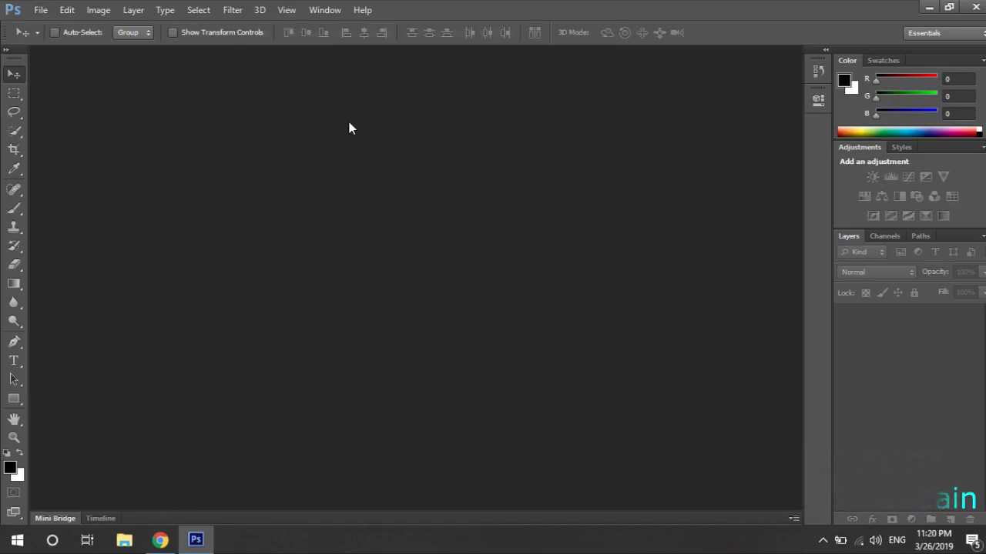
- Open alex-sorto-670562-unsplash.jpg, the two-women park photo, then close it
{"action": "left_click", "coordinate": [388, 257]}
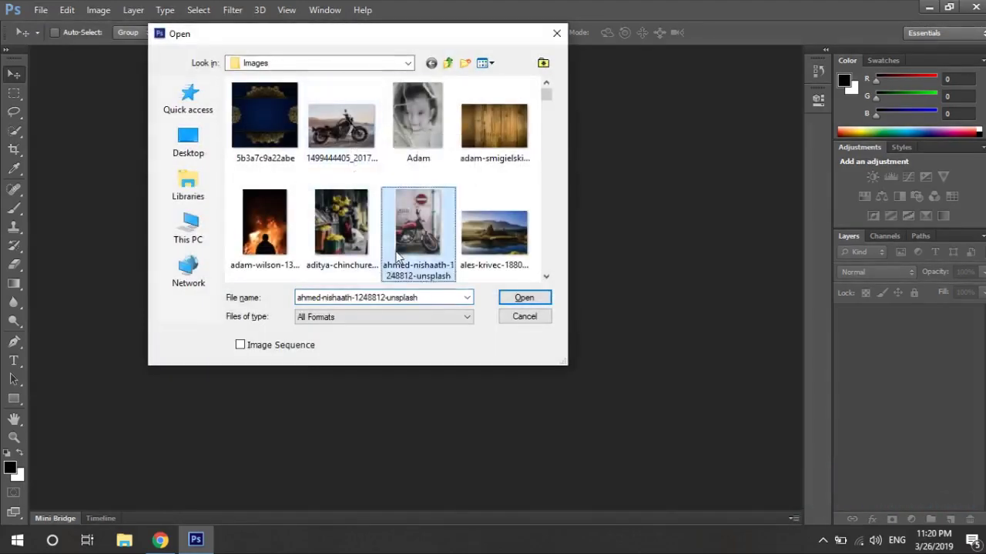
{"action": "scroll", "coordinate": [396, 254], "scroll_direction": "down", "scroll_amount": 1}
{"action": "scroll", "coordinate": [402, 250], "scroll_direction": "down", "scroll_amount": 1}
{"action": "double_click", "coordinate": [419, 123]}
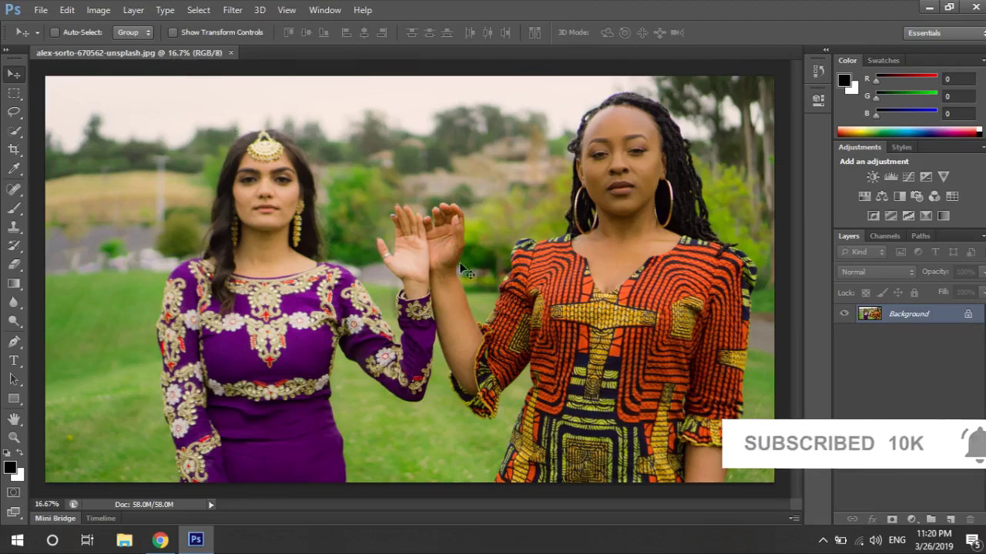
{"action": "left_click", "coordinate": [230, 53]}
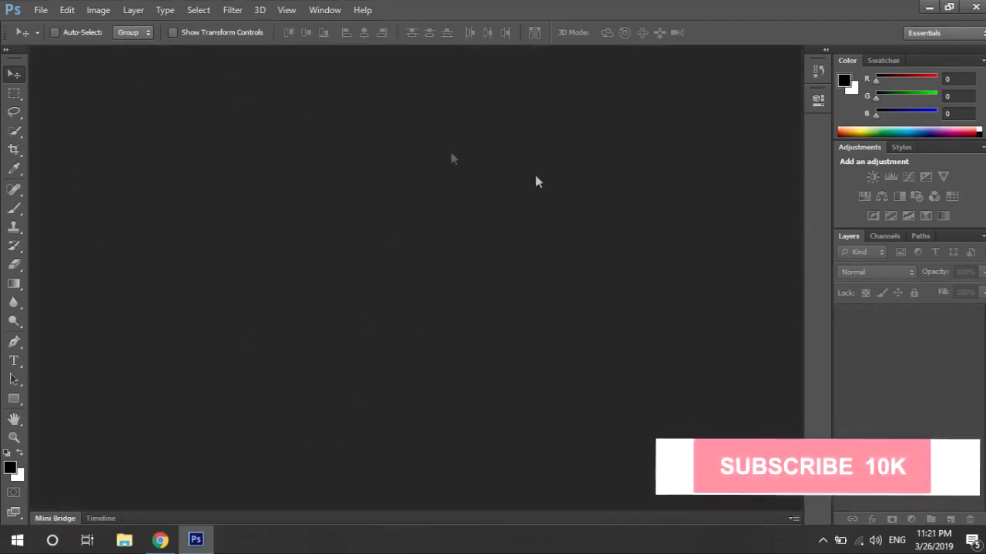
- Open aditya-chinchure-784892-unsplash.jpg from the empty workspace, then close it again
{"action": "double_click", "coordinate": [423, 293]}
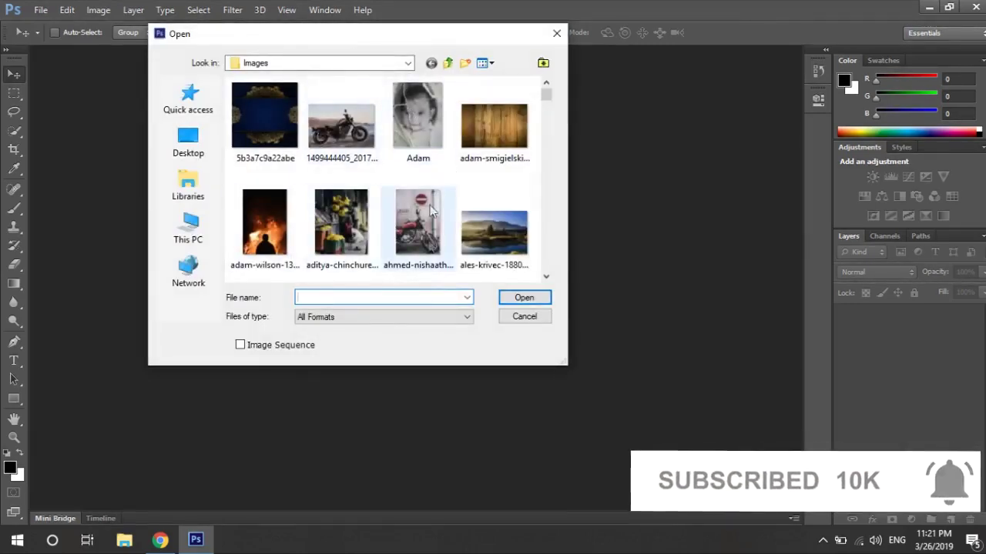
{"action": "double_click", "coordinate": [347, 235]}
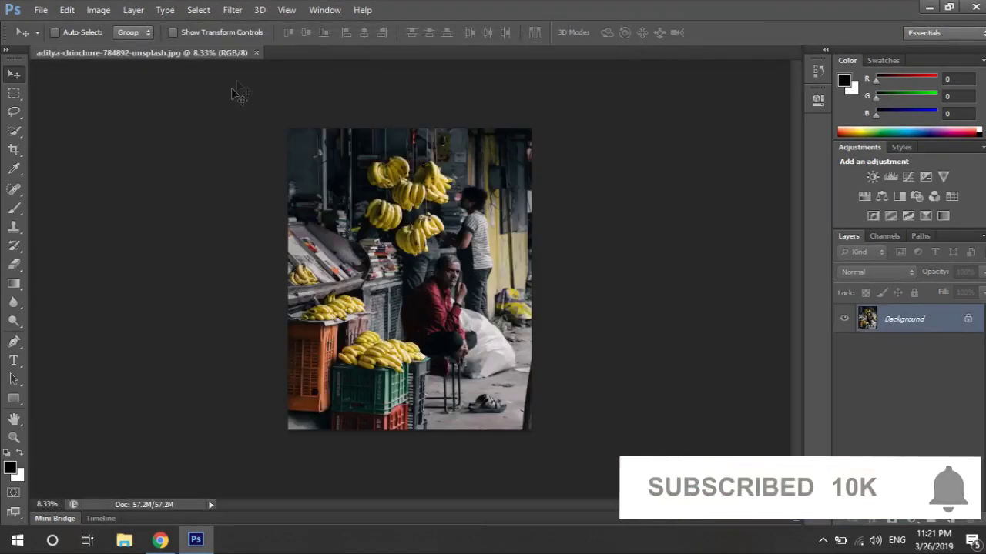
{"action": "left_click", "coordinate": [256, 53]}
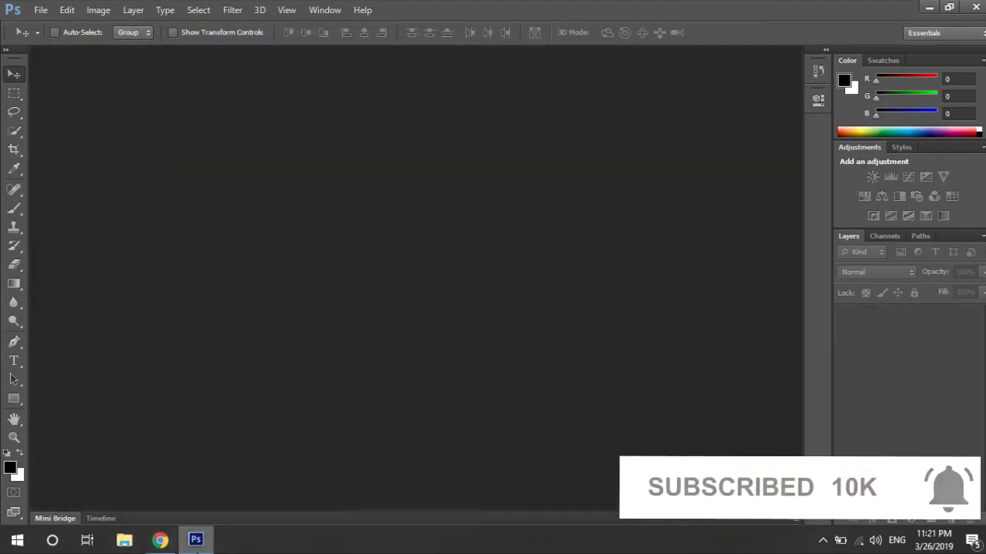
- Drag chanan-greenblatt-50113-unsplash.jpg from the Images folder into Photoshop's empty workspace
{"action": "left_click", "coordinate": [196, 540]}
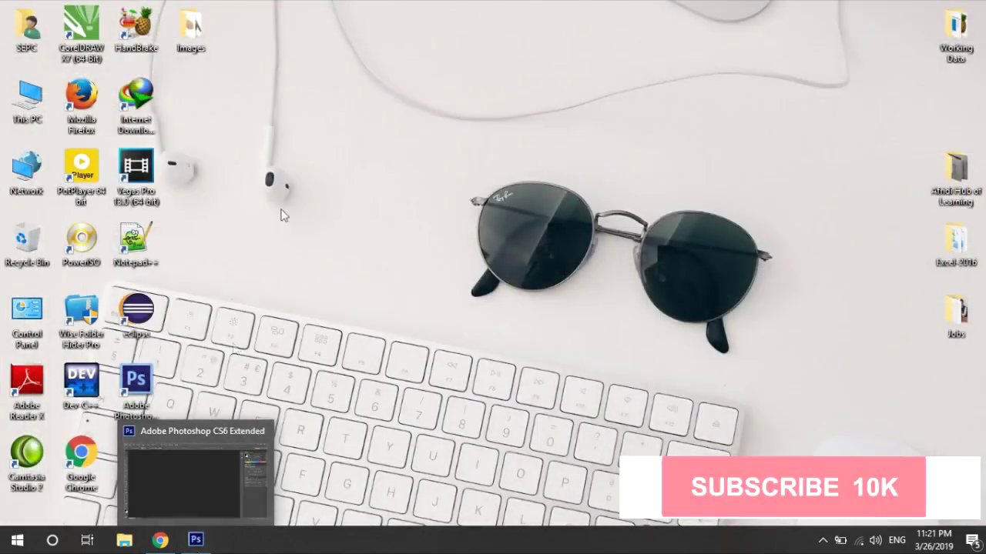
{"action": "double_click", "coordinate": [193, 35]}
{"action": "left_click", "coordinate": [672, 350]}
{"action": "scroll", "coordinate": [672, 350], "scroll_direction": "down", "scroll_amount": 2}
{"action": "left_click", "coordinate": [672, 348]}
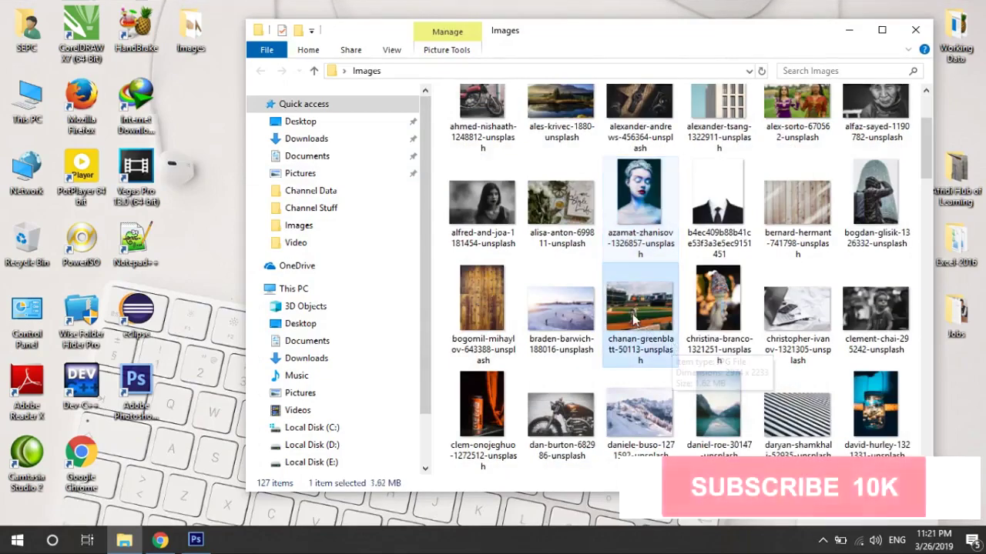
{"action": "mouse_move", "coordinate": [636, 311]}
{"action": "left_mouse_down"}
{"action": "mouse_move", "coordinate": [202, 541]}
{"action": "mouse_move", "coordinate": [288, 255]}
{"action": "mouse_move", "coordinate": [344, 157]}
{"action": "mouse_move", "coordinate": [124, 88]}
{"action": "mouse_move", "coordinate": [300, 392]}
{"action": "mouse_move", "coordinate": [479, 142]}
{"action": "mouse_move", "coordinate": [331, 136]}
{"action": "mouse_move", "coordinate": [292, 164]}
{"action": "mouse_move", "coordinate": [299, 196]}
{"action": "mouse_move", "coordinate": [402, 288]}
{"action": "mouse_move", "coordinate": [377, 307]}
{"action": "mouse_move", "coordinate": [331, 259]}
{"action": "mouse_move", "coordinate": [328, 292]}
{"action": "left_mouse_up"}
{"action": "left_click_drag", "start_coordinate": [329, 292], "coordinate": [329, 293]}
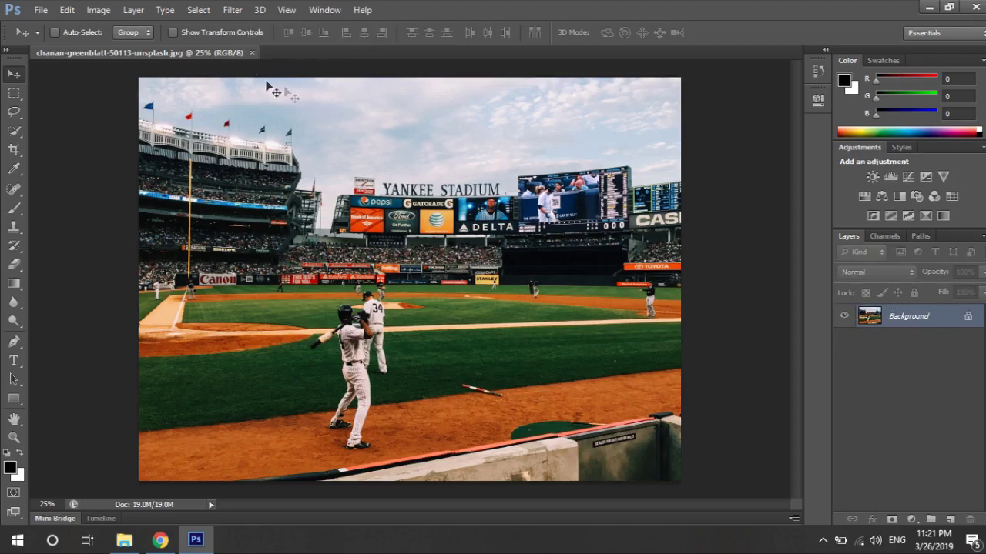
- Close the stadium photo and create a new document from MY Preset
{"action": "left_click", "coordinate": [251, 53]}
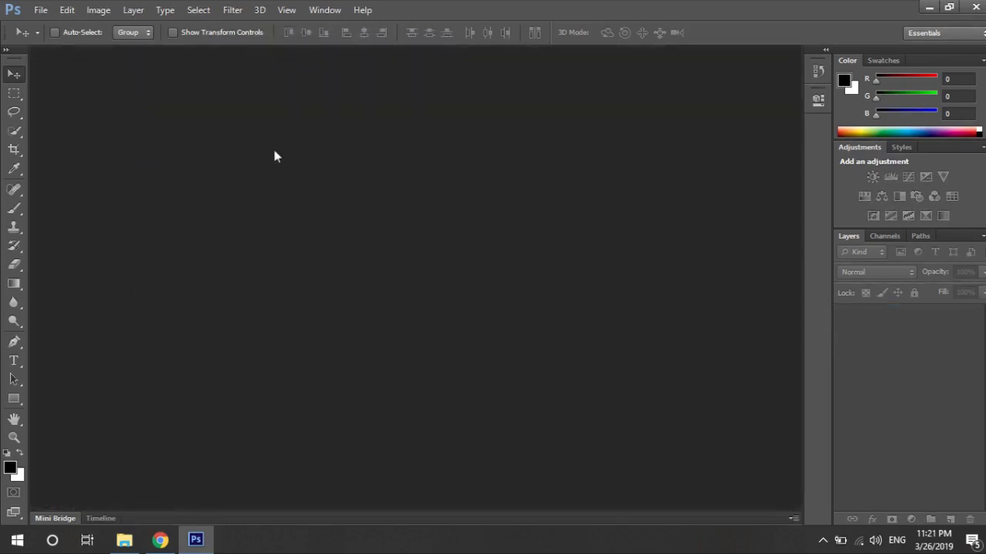
{"action": "key", "text": "ctrl+n"}
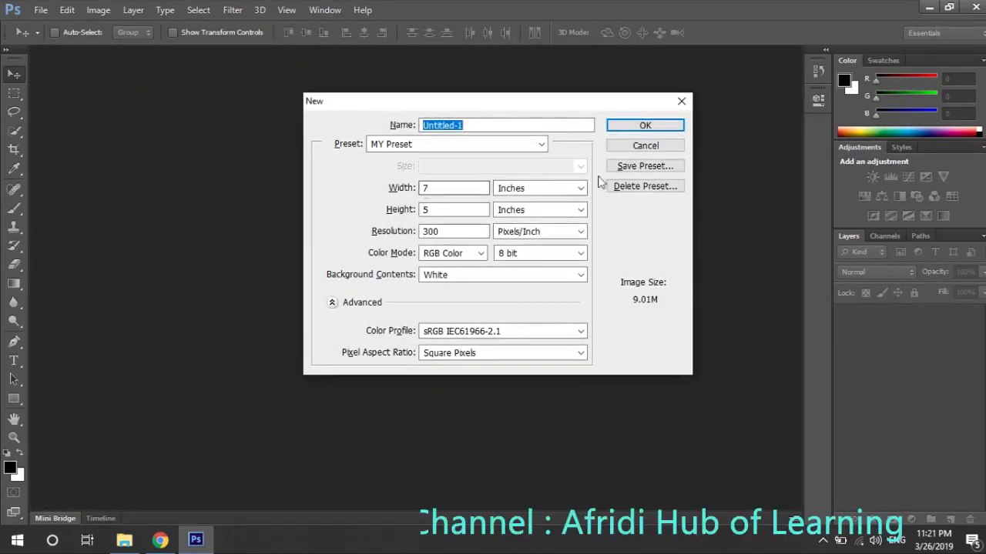
{"action": "left_click", "coordinate": [636, 125]}
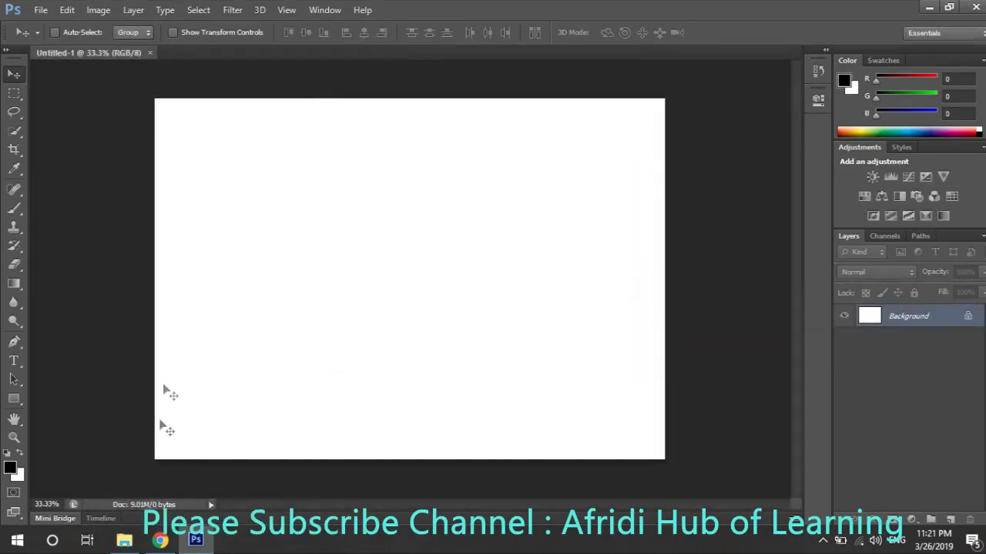
- Drag the stadium photo from Images onto the blank canvas, then cancel the placement
{"action": "left_click", "coordinate": [123, 539]}
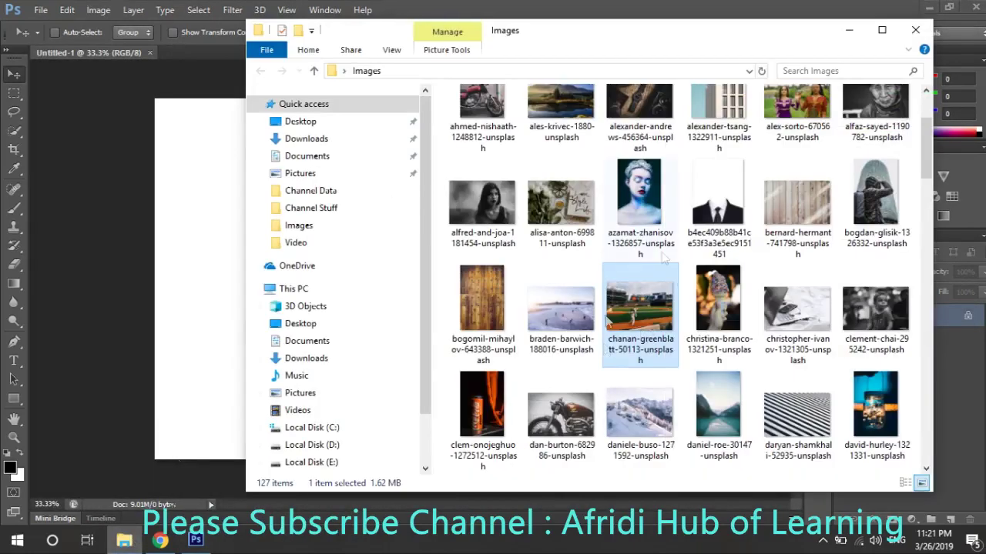
{"action": "left_click_drag", "start_coordinate": [646, 300], "coordinate": [197, 206]}
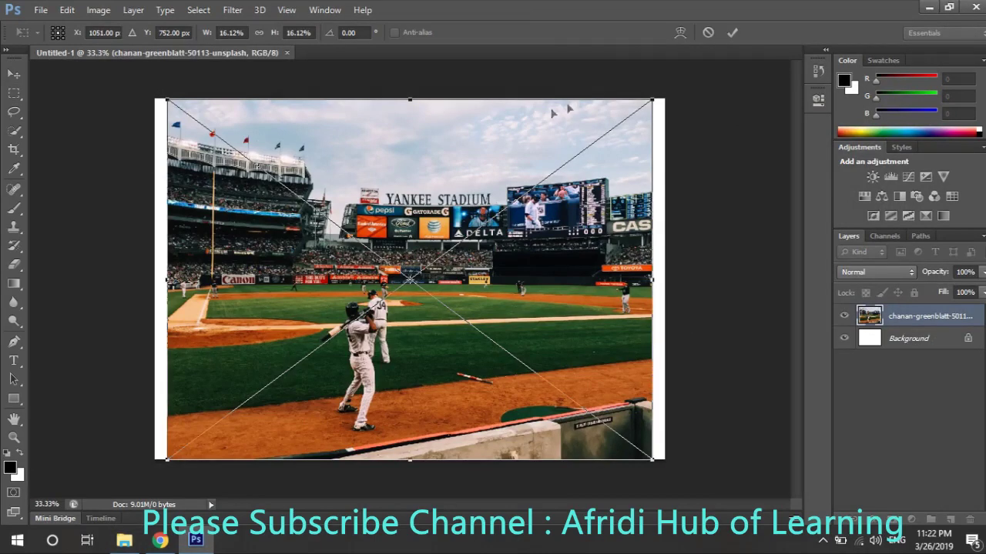
{"action": "left_click", "coordinate": [707, 33]}
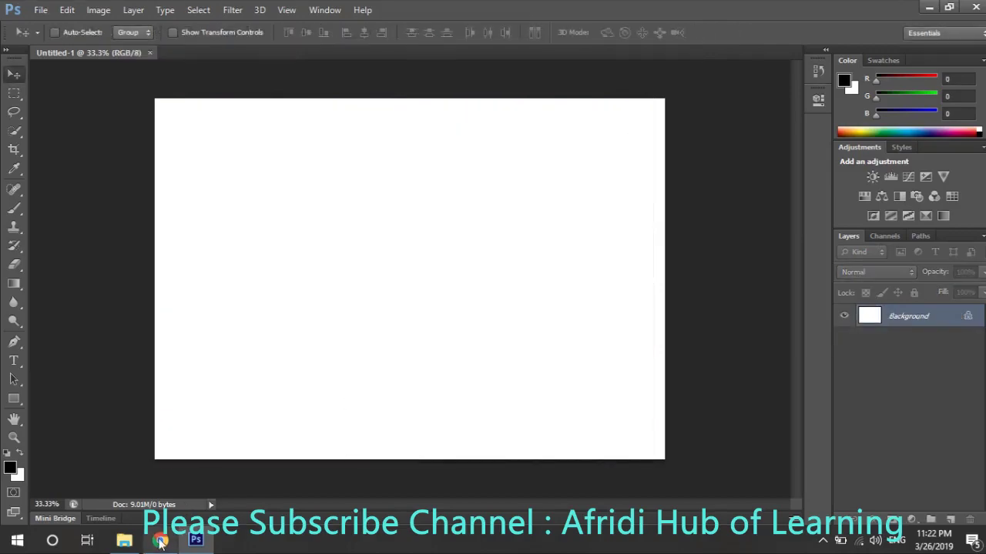
- Drag the chanan-greenblatt stadium photo onto Photoshop's tab bar, then return to Untitled-1
{"action": "left_click", "coordinate": [926, 10]}
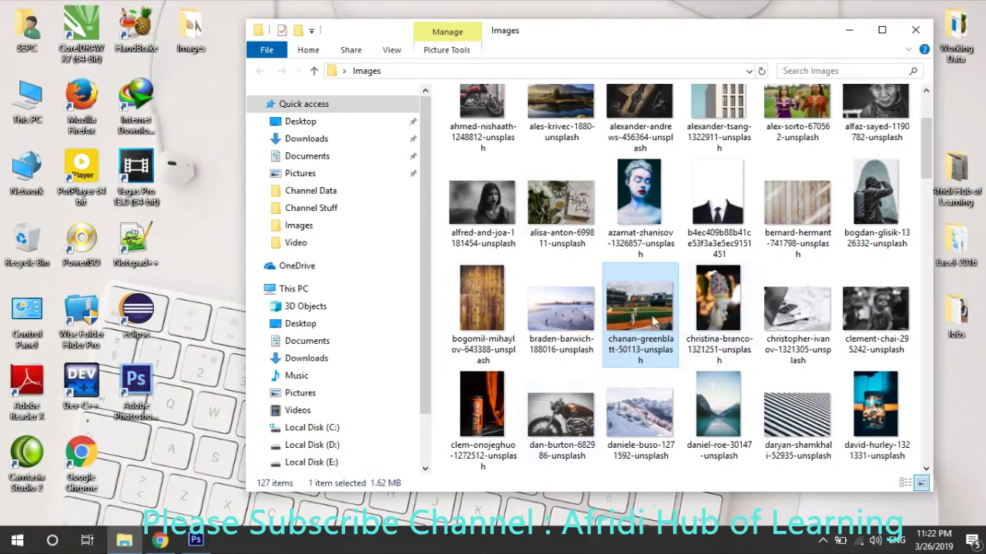
{"action": "left_click_drag", "start_coordinate": [655, 320], "coordinate": [218, 472]}
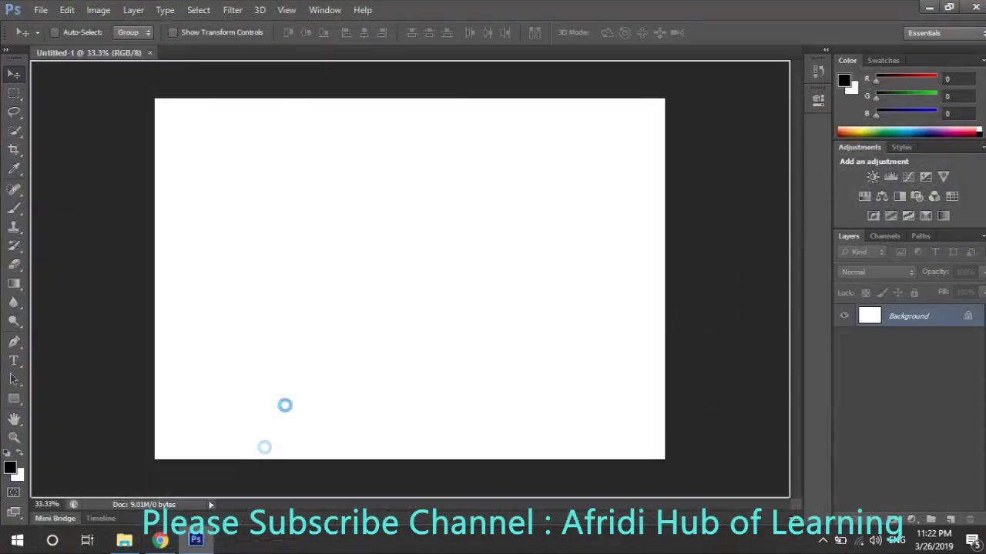
{"action": "left_click_drag", "start_coordinate": [217, 473], "coordinate": [312, 304]}
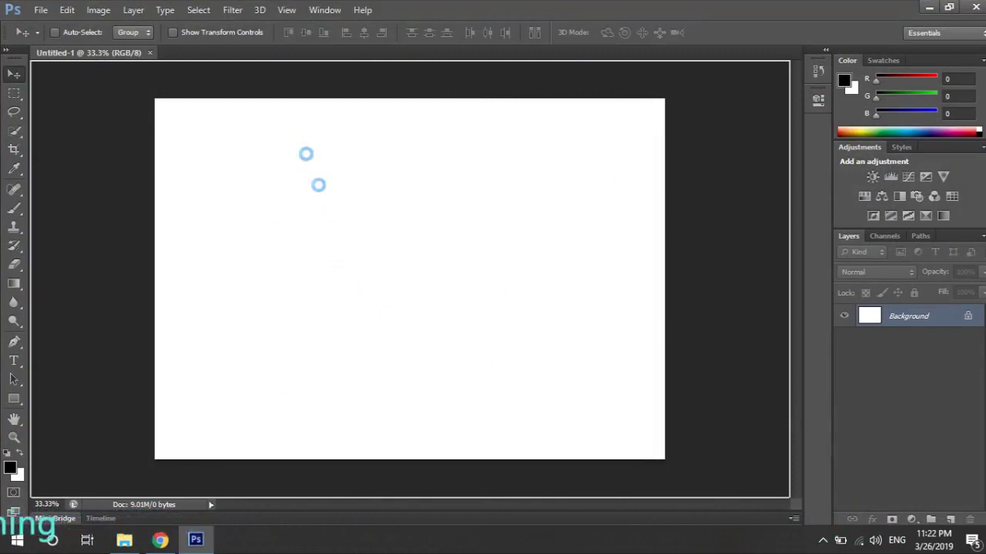
{"action": "left_click_drag", "start_coordinate": [341, 269], "coordinate": [271, 50]}
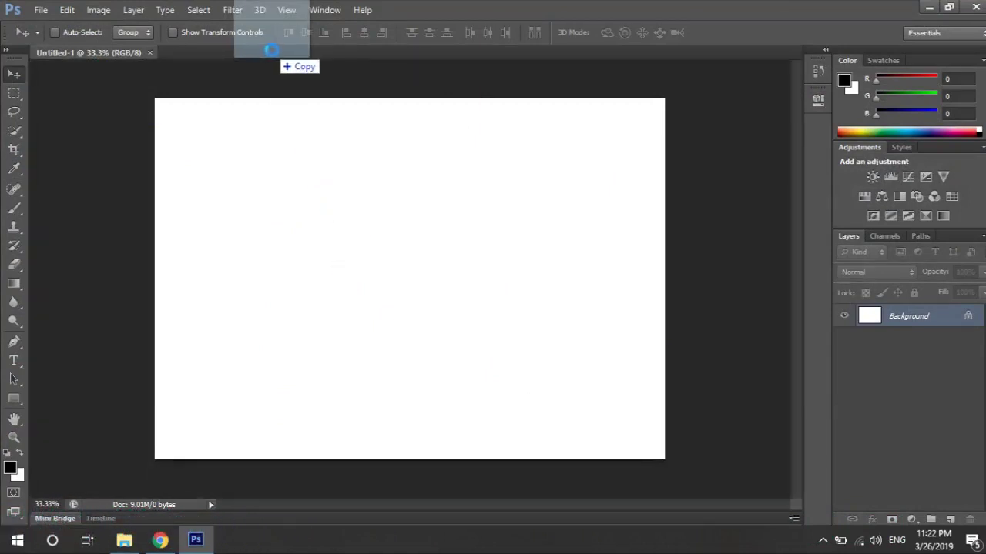
{"action": "mouse_move", "coordinate": [271, 50]}
{"action": "left_mouse_down"}
{"action": "mouse_move", "coordinate": [644, 43]}
{"action": "mouse_move", "coordinate": [296, 42]}
{"action": "left_mouse_up"}
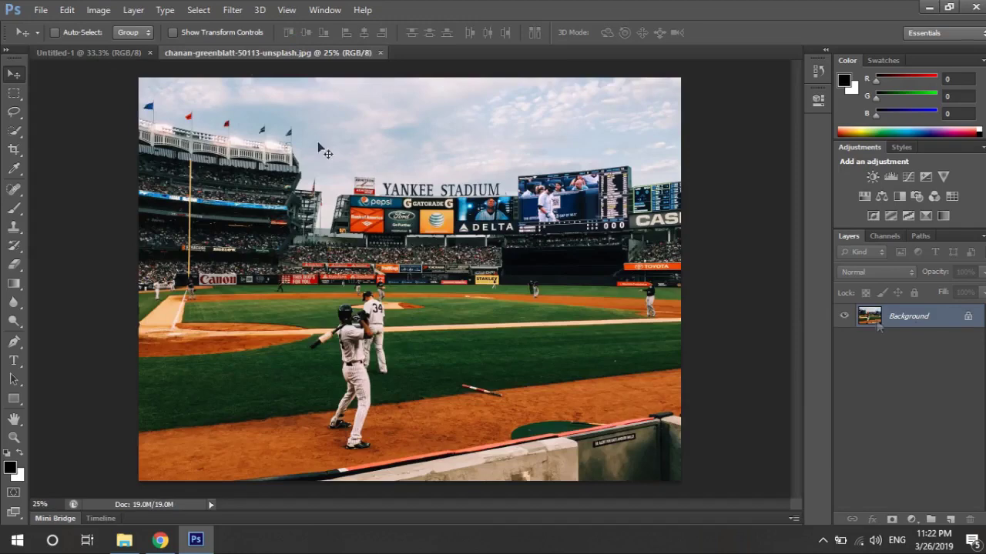
{"action": "left_click", "coordinate": [92, 52]}
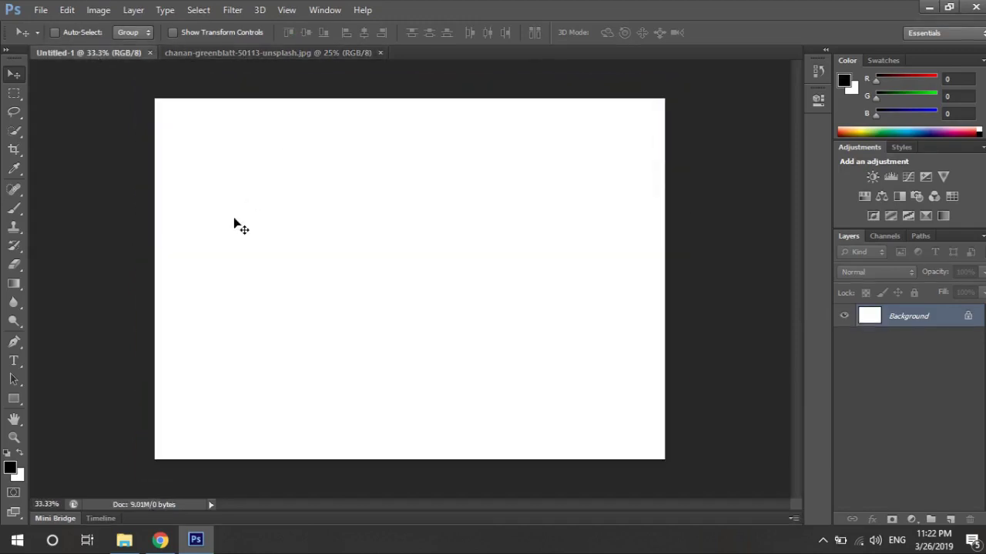